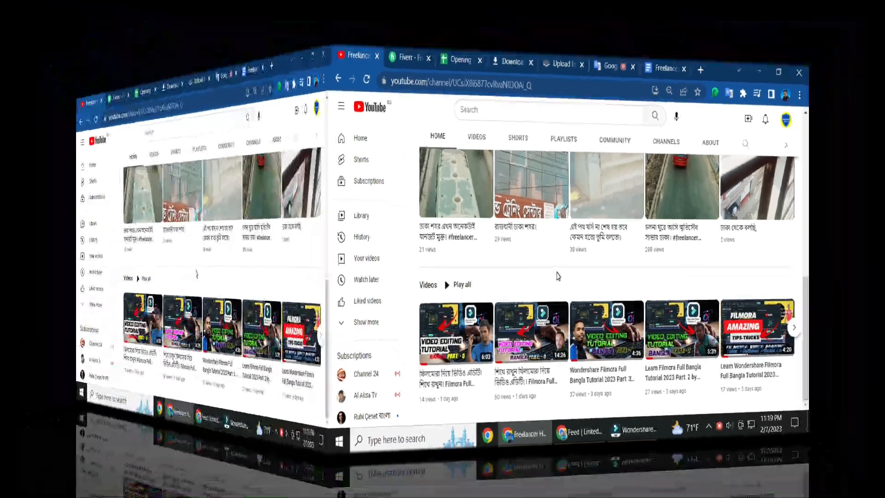
- Look over the YouTube channel's videos and read the lesson topics in the Freelancer Hafiz Google Docs document
{"action": "scroll", "coordinate": [423, 283], "scroll_direction": "up", "scroll_amount": 2}
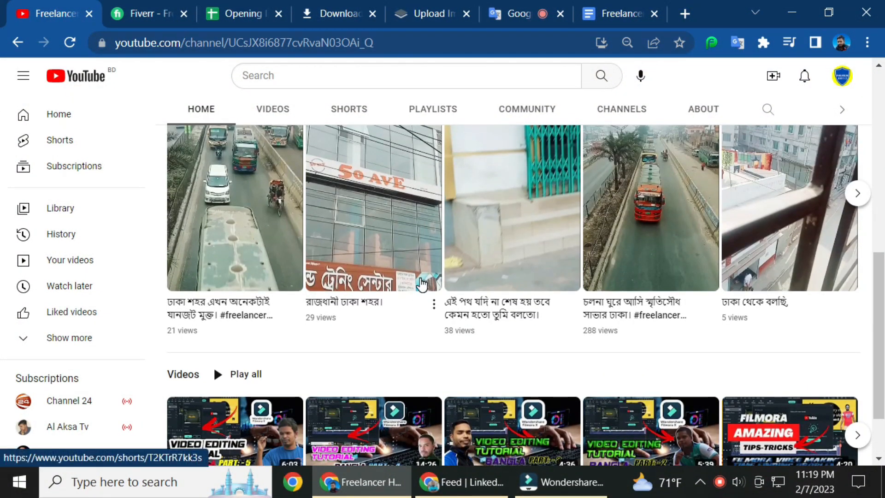
{"action": "scroll", "coordinate": [422, 296], "scroll_direction": "down", "scroll_amount": 2}
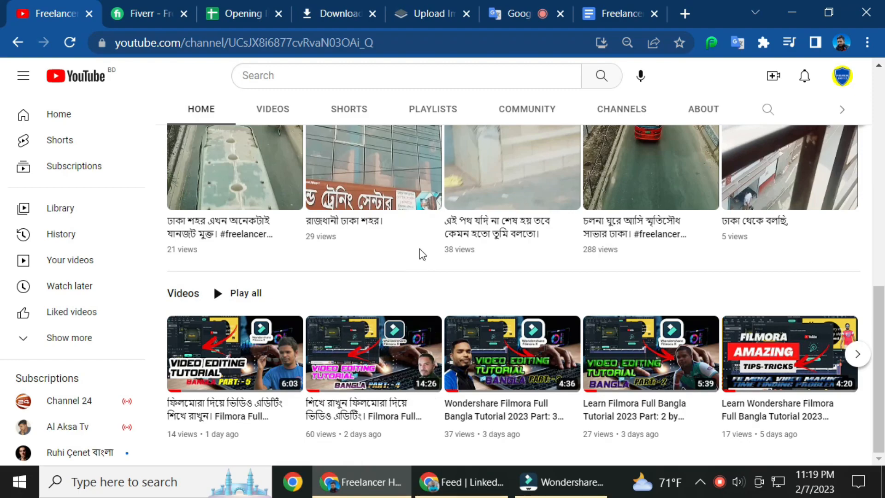
{"action": "left_click", "coordinate": [602, 17]}
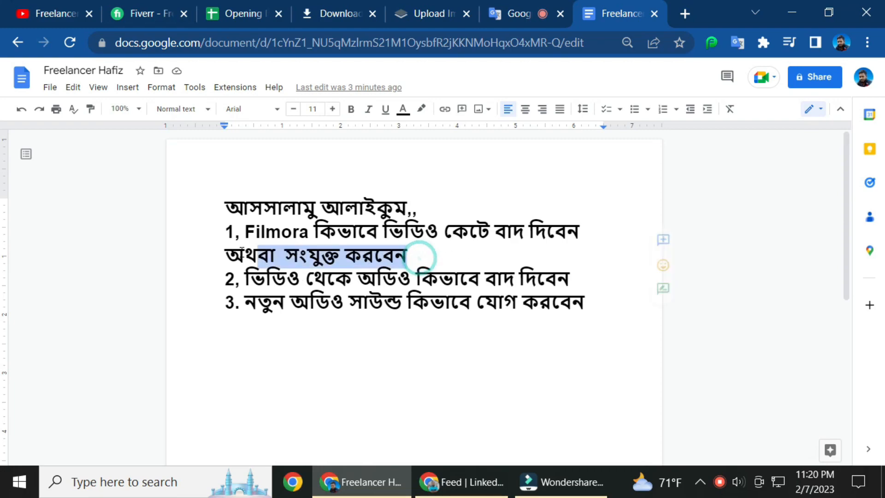
{"action": "triple_click", "coordinate": [415, 257]}
{"action": "left_click", "coordinate": [417, 248]}
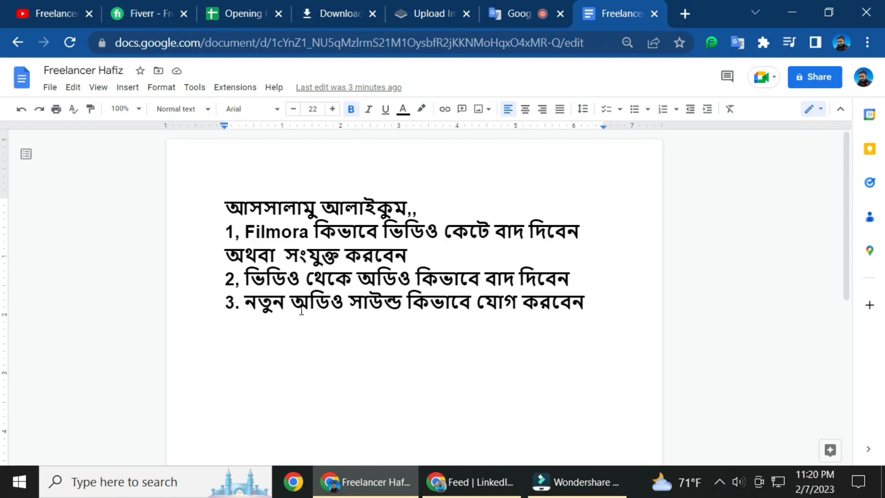
- Switch to Wondershare Filmora and dismiss the missions and rewards window
{"action": "mouse_move", "coordinate": [684, 312]}
{"action": "left_click", "coordinate": [562, 483]}
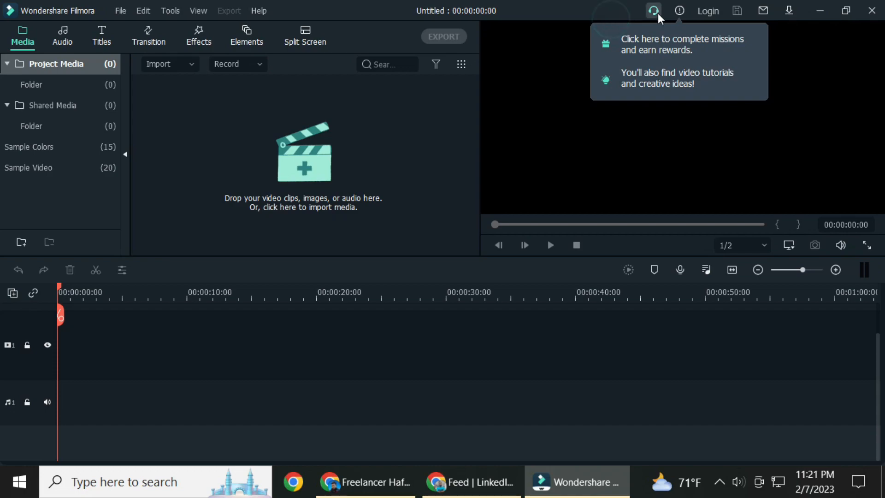
{"action": "left_click", "coordinate": [677, 11]}
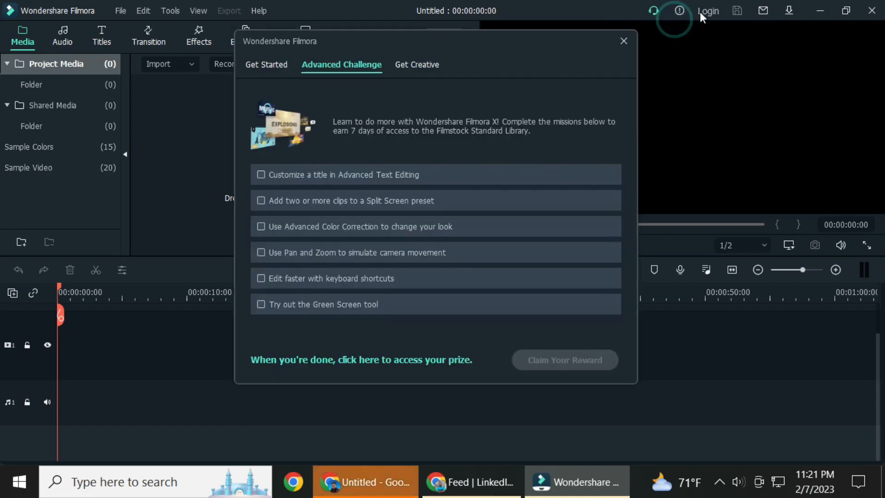
{"action": "left_click", "coordinate": [622, 42]}
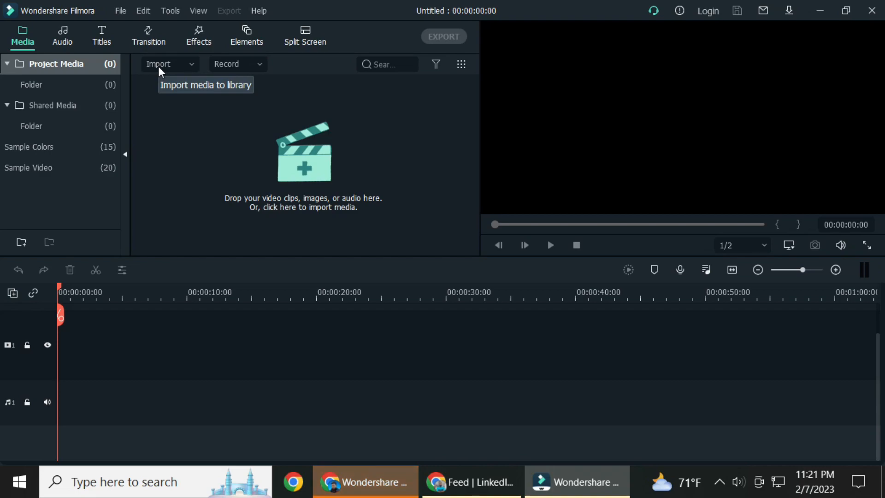
{"action": "left_click", "coordinate": [189, 63]}
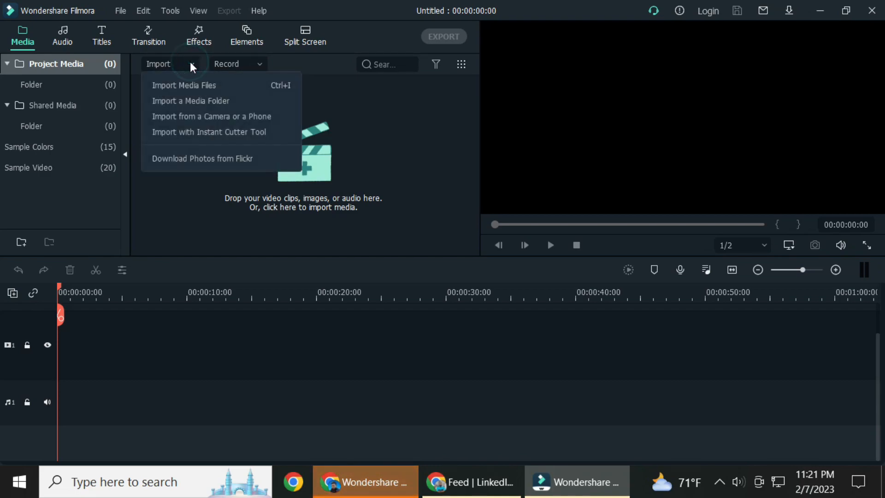
{"action": "left_click", "coordinate": [355, 133]}
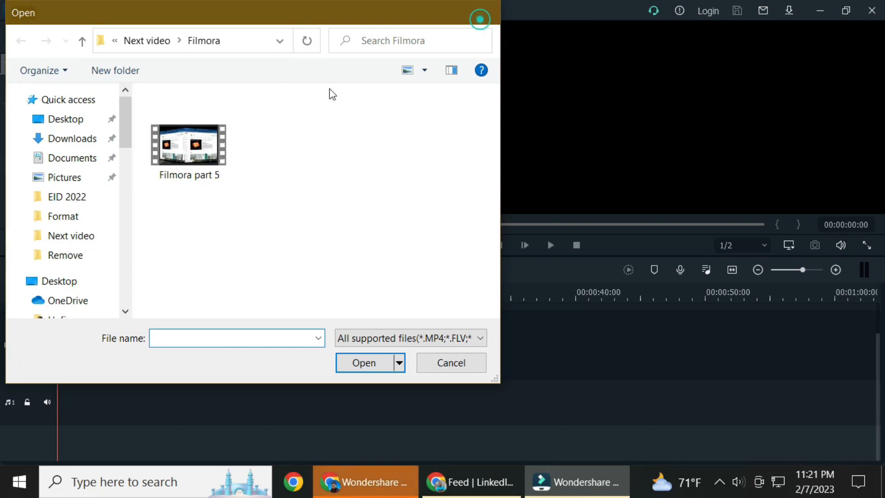
{"action": "key", "text": "Escape"}
- Import the video file Filmora part 5 from the Filmora folder into the project media
{"action": "left_click", "coordinate": [299, 162]}
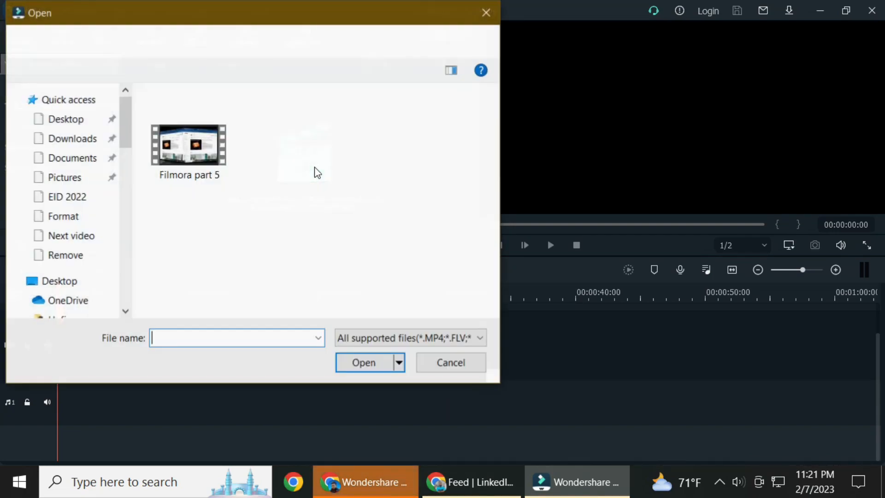
{"action": "right_click", "coordinate": [298, 163]}
{"action": "left_click", "coordinate": [199, 149]}
{"action": "double_click", "coordinate": [199, 150]}
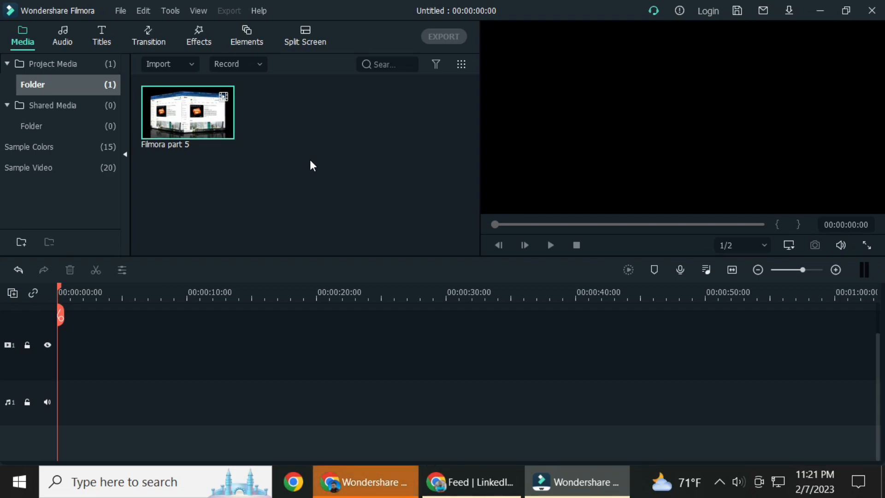
{"action": "left_click", "coordinate": [179, 64]}
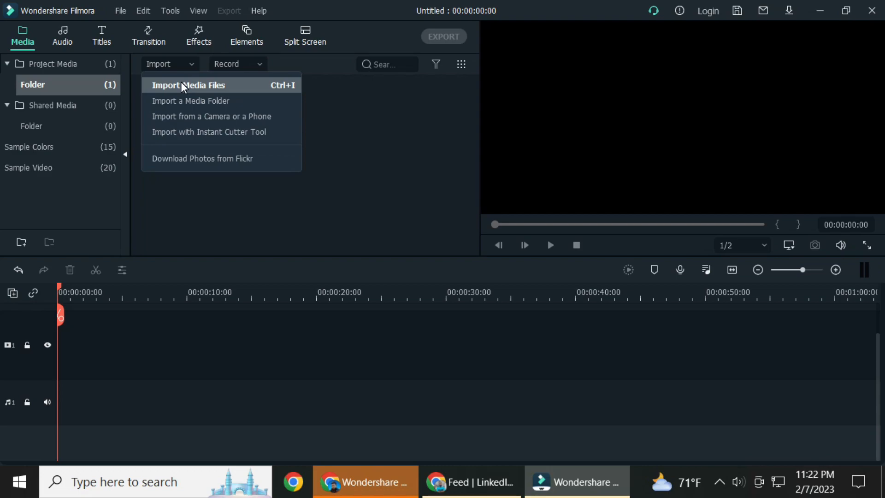
{"action": "left_click", "coordinate": [332, 108]}
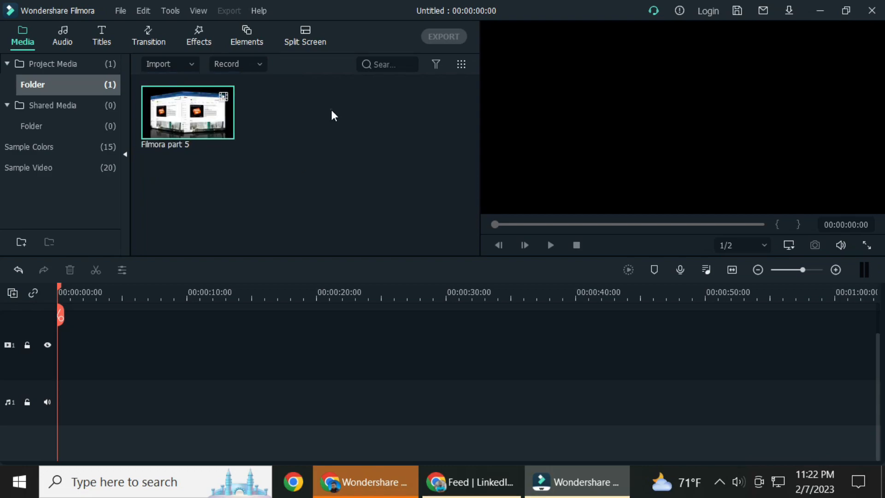
{"action": "right_click", "coordinate": [307, 109]}
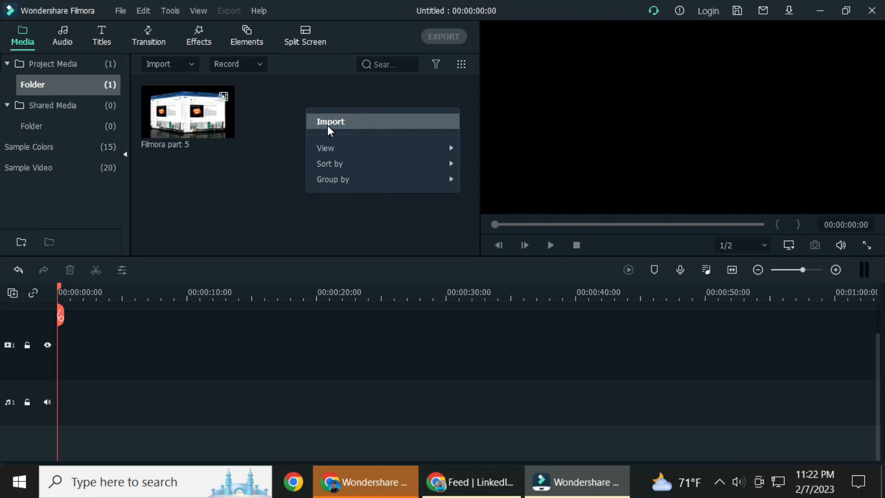
{"action": "left_click", "coordinate": [254, 124]}
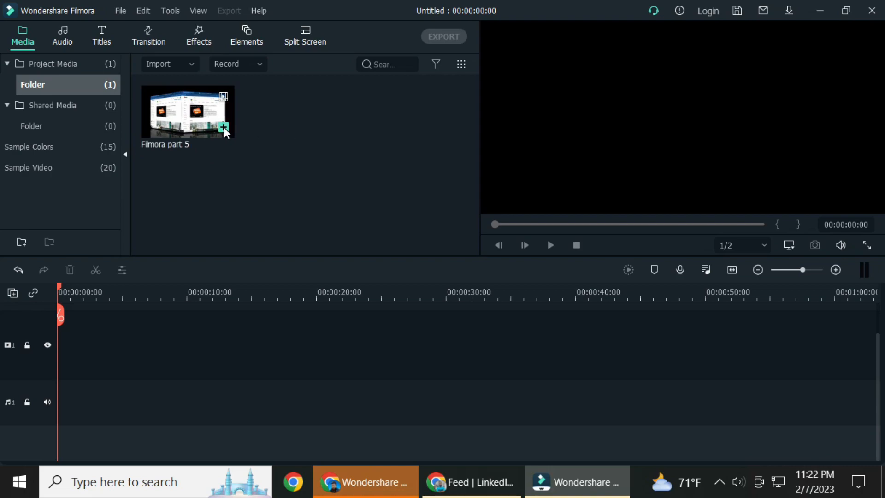
- Import the YouTube First video file from the Free video folder on the Desktop into the project media
{"action": "right_click", "coordinate": [293, 110]}
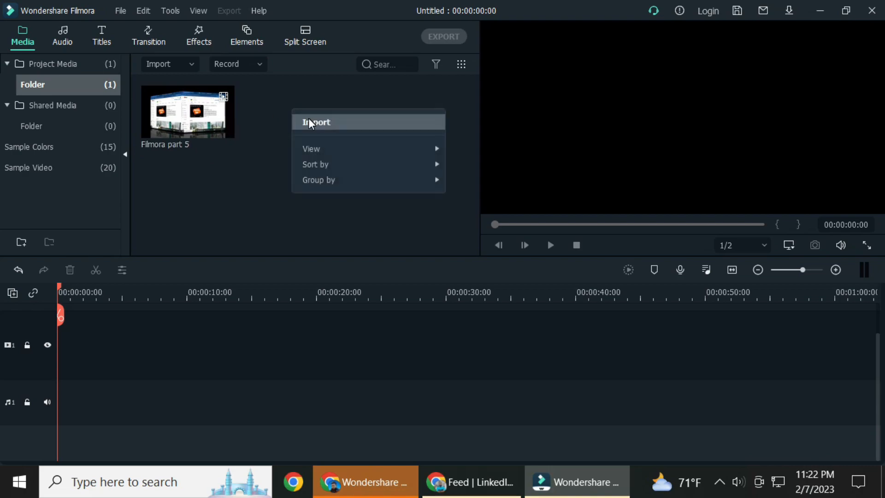
{"action": "left_click", "coordinate": [308, 121]}
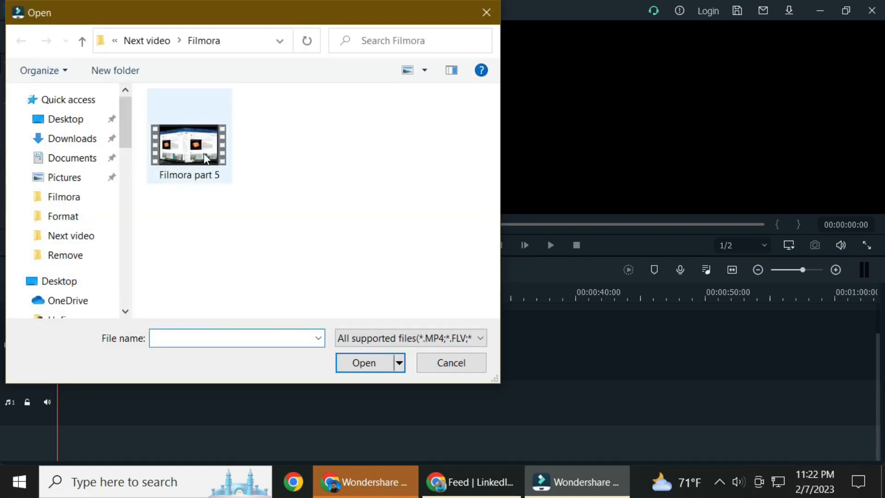
{"action": "left_click", "coordinate": [72, 121]}
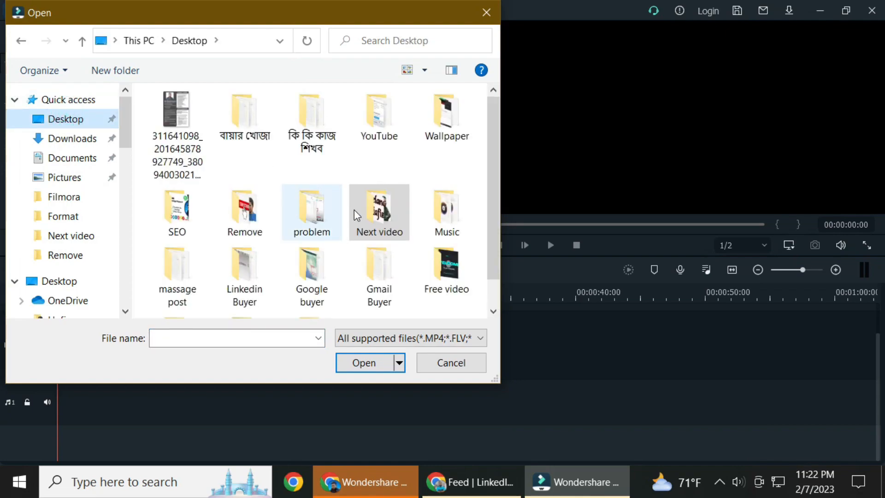
{"action": "double_click", "coordinate": [447, 216]}
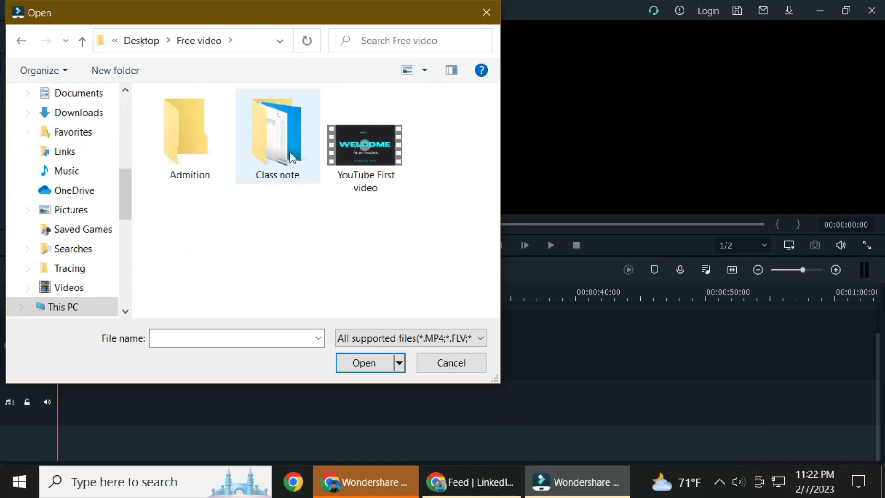
{"action": "left_click", "coordinate": [364, 144]}
{"action": "double_click", "coordinate": [364, 138]}
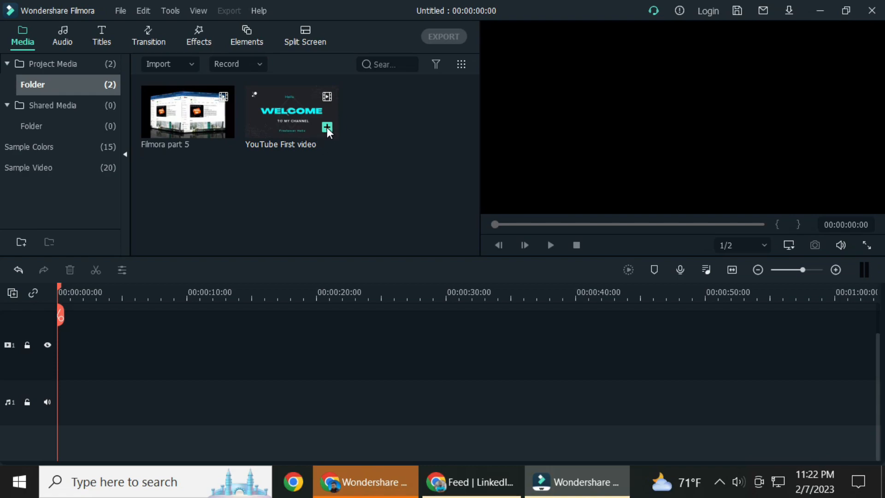
- Start a screenshot covering most of the window and mark the YouTube First video's Add to Project control with a red arrow and rectangle
{"action": "key", "text": "Print"}
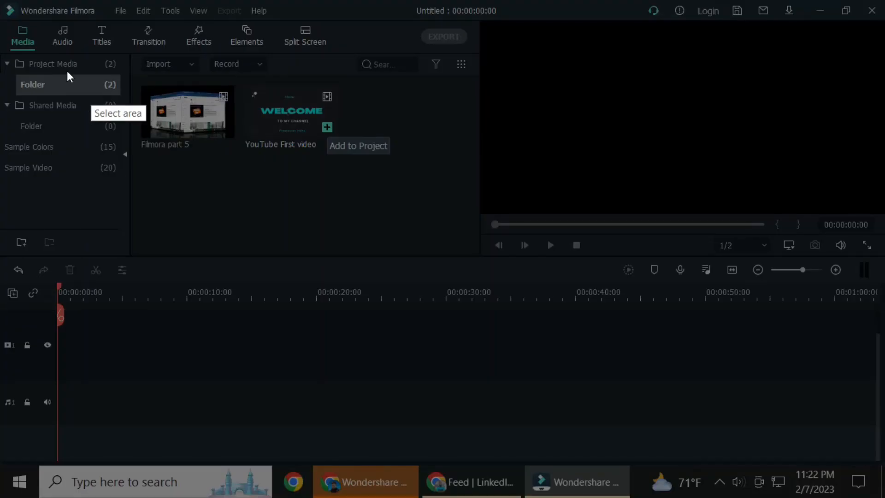
{"action": "mouse_move", "coordinate": [1, 1]}
{"action": "left_mouse_down"}
{"action": "mouse_move", "coordinate": [799, 437]}
{"action": "mouse_move", "coordinate": [754, 415]}
{"action": "left_mouse_up"}
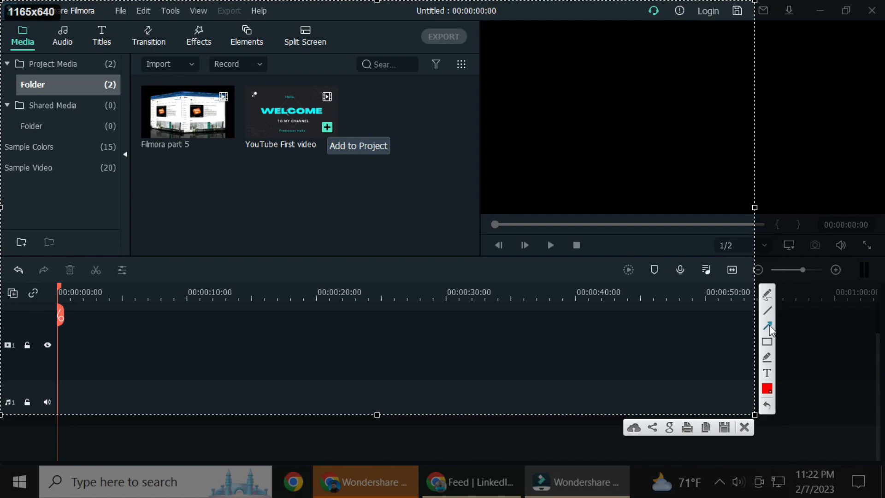
{"action": "left_click", "coordinate": [767, 325]}
{"action": "mouse_move", "coordinate": [412, 226]}
{"action": "left_mouse_down"}
{"action": "mouse_move", "coordinate": [328, 122]}
{"action": "mouse_move", "coordinate": [335, 133]}
{"action": "left_mouse_up"}
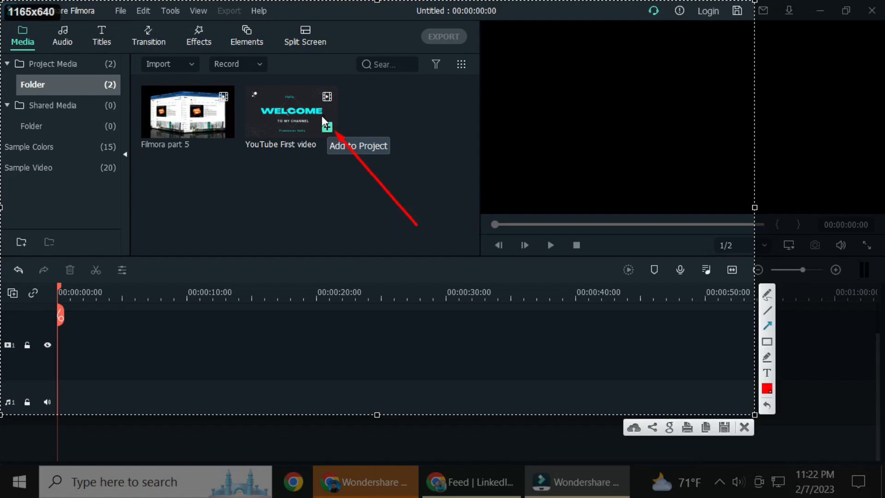
{"action": "left_click", "coordinate": [767, 341]}
{"action": "left_click_drag", "start_coordinate": [296, 112], "coordinate": [356, 144]}
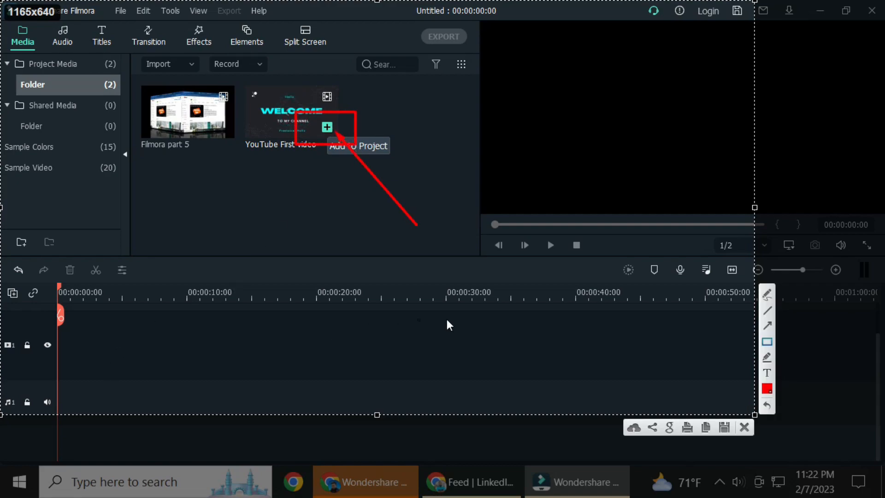
- Draw an arrow from the media clip to the timeline, box the video and audio track labels, and discard the screenshot
{"action": "left_click", "coordinate": [767, 325]}
{"action": "mouse_move", "coordinate": [342, 137]}
{"action": "left_mouse_down"}
{"action": "mouse_move", "coordinate": [291, 179]}
{"action": "mouse_move", "coordinate": [164, 323]}
{"action": "mouse_move", "coordinate": [164, 346]}
{"action": "left_mouse_up"}
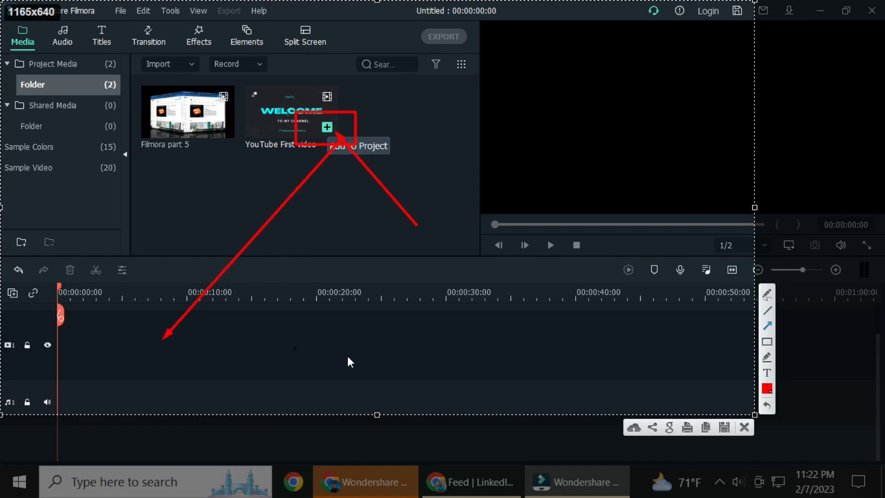
{"action": "left_click", "coordinate": [766, 342]}
{"action": "left_click_drag", "start_coordinate": [20, 357], "coordinate": [2, 329]}
{"action": "left_click_drag", "start_coordinate": [20, 414], "coordinate": [2, 399]}
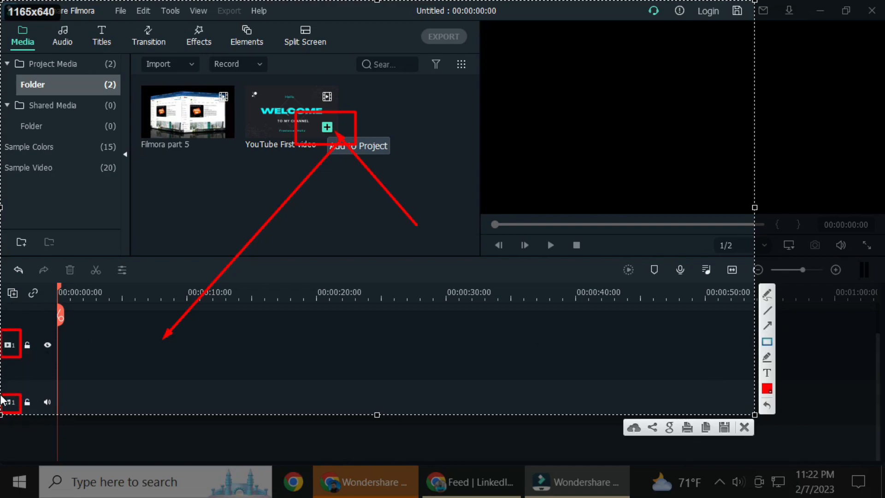
{"action": "left_click", "coordinate": [743, 426]}
- Add YouTube First video to the timeline, matching the project settings to the media at 1920 x 1080 50fps
{"action": "left_click", "coordinate": [325, 129]}
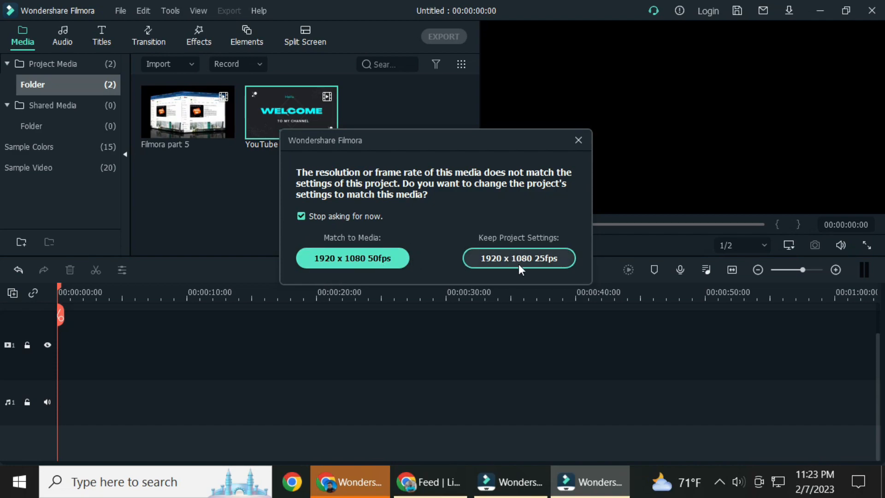
{"action": "left_click", "coordinate": [380, 262]}
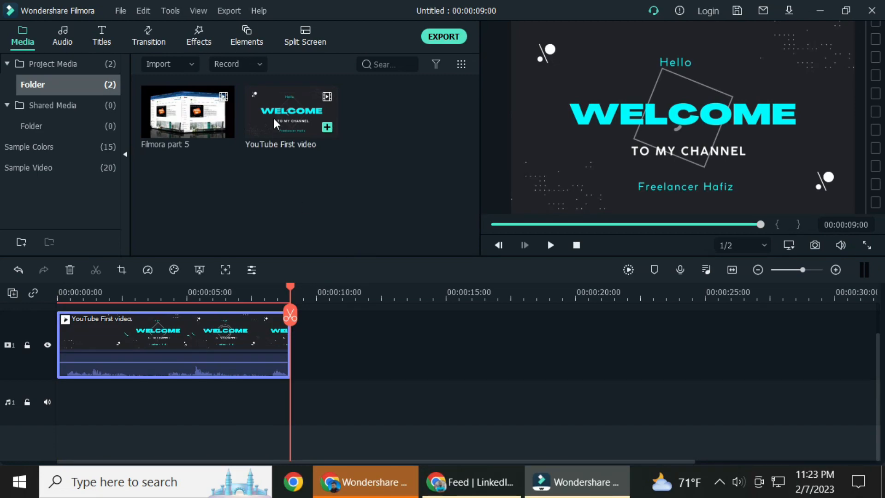
- Place a second copy of YouTube First video on the video track at about 10 seconds and delete that copy
{"action": "left_click_drag", "start_coordinate": [273, 118], "coordinate": [328, 336]}
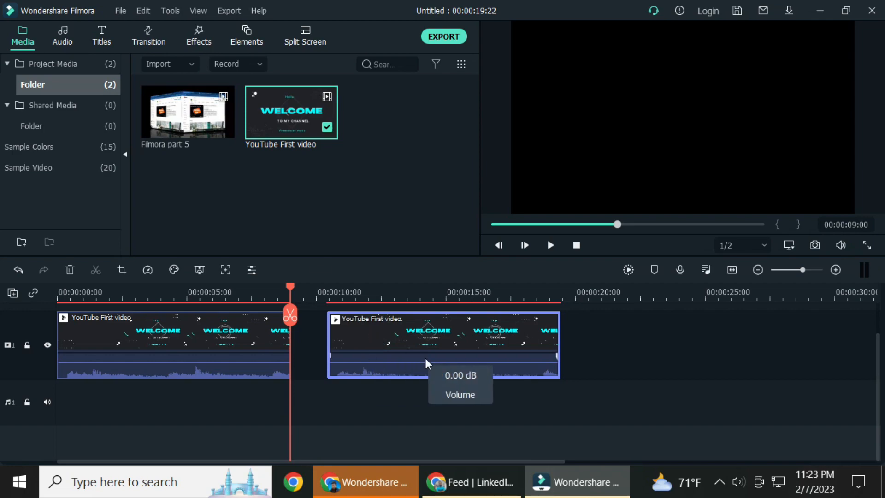
{"action": "left_click_drag", "start_coordinate": [425, 358], "coordinate": [405, 353]}
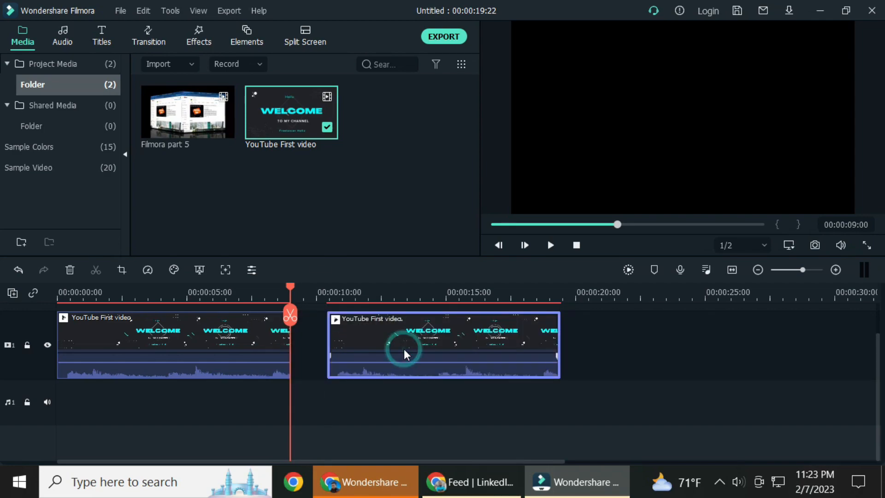
{"action": "left_click", "coordinate": [246, 339]}
{"action": "left_click", "coordinate": [375, 334]}
{"action": "key", "text": "Delete"}
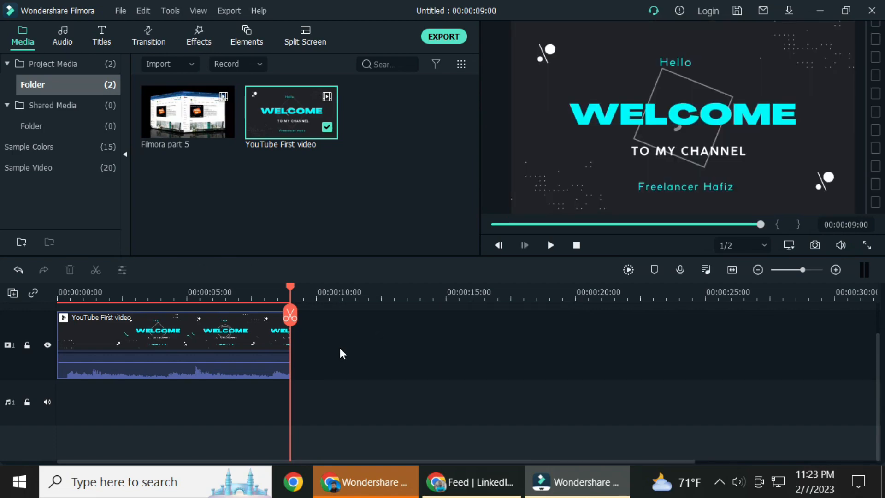
{"action": "left_click", "coordinate": [190, 341]}
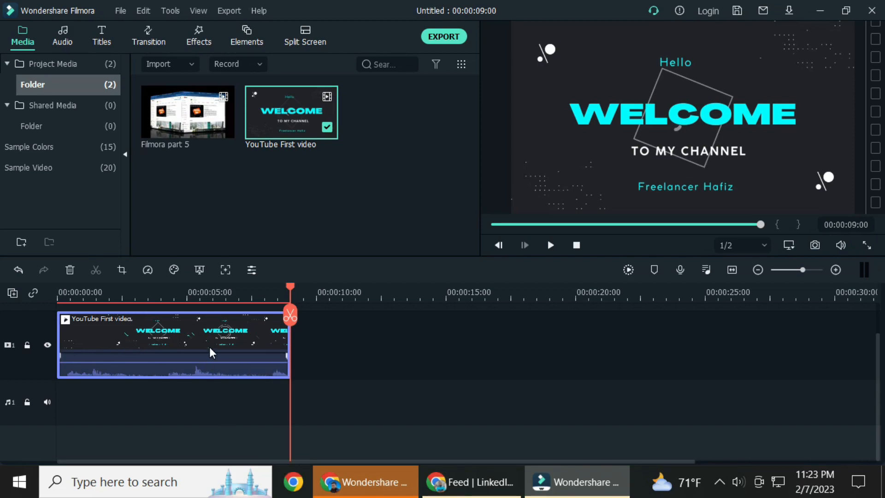
- Switch to Chrome, close the Wondershare Help Center tab, and return to Filmora
{"action": "left_click", "coordinate": [364, 481]}
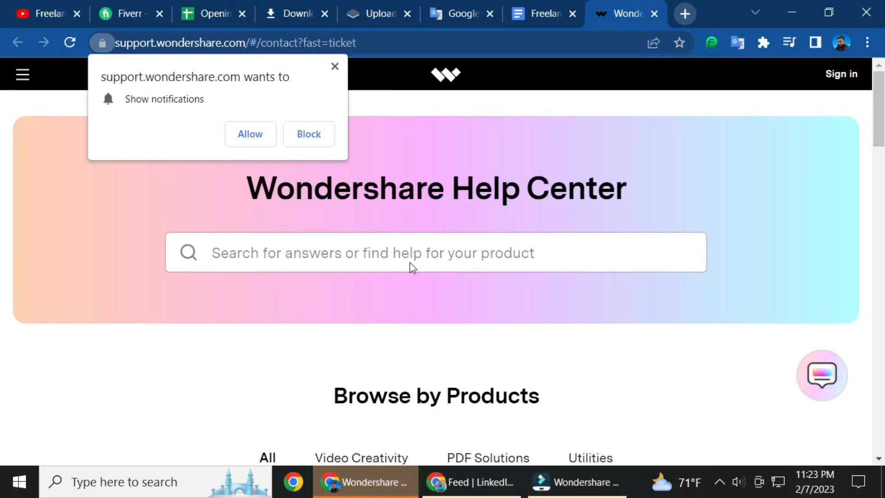
{"action": "left_click", "coordinate": [654, 14]}
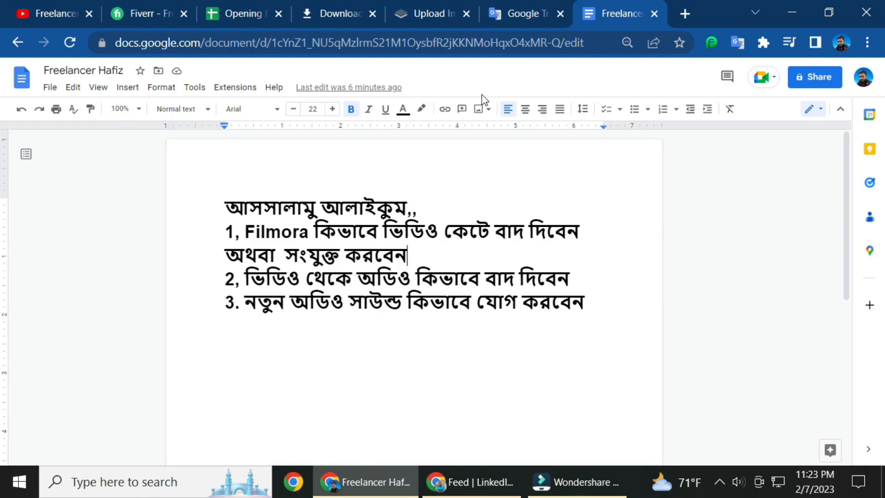
{"action": "left_click", "coordinate": [573, 485]}
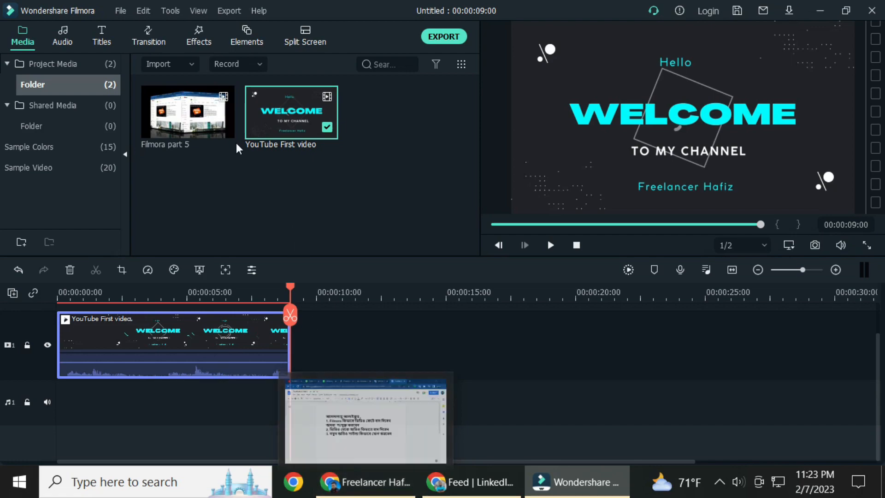
- Place the Filmora part 5 clip directly after YouTube First video on the video track, and select each clip in turn
{"action": "left_click_drag", "start_coordinate": [195, 115], "coordinate": [291, 345]}
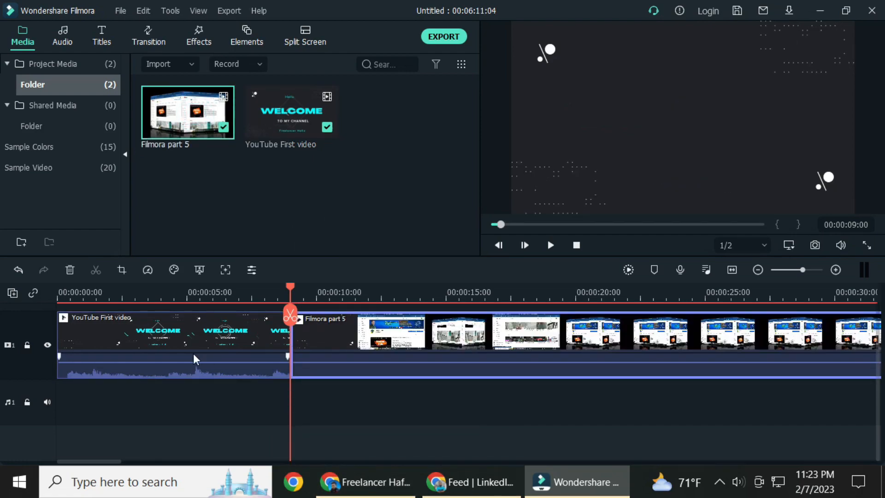
{"action": "left_click", "coordinate": [175, 345]}
{"action": "left_click", "coordinate": [351, 340]}
{"action": "left_click", "coordinate": [231, 337]}
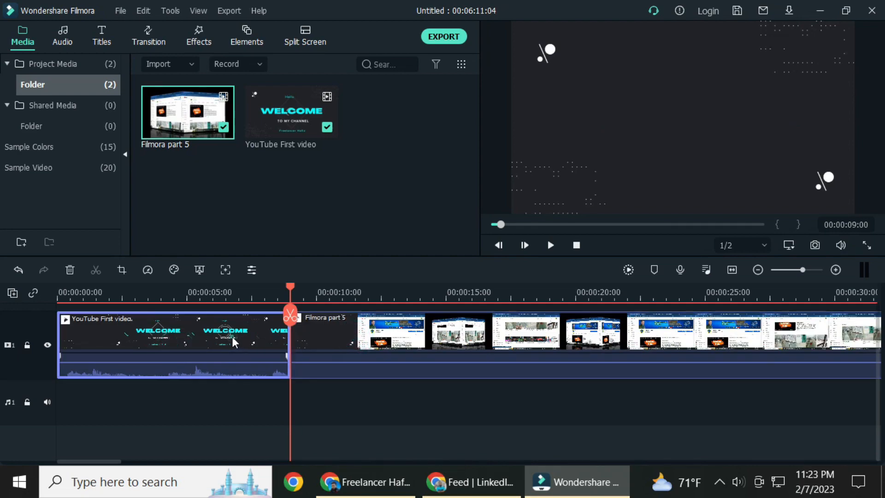
{"action": "left_click", "coordinate": [344, 331]}
{"action": "left_click", "coordinate": [225, 342]}
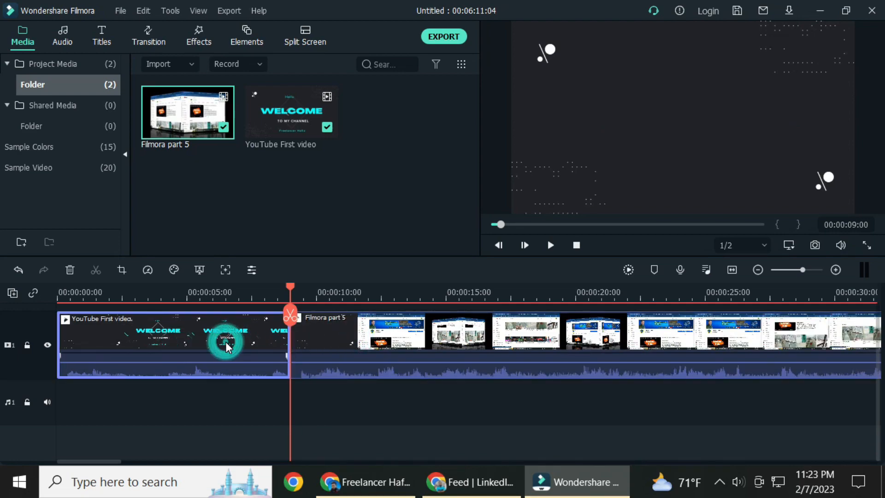
{"action": "left_click", "coordinate": [336, 334]}
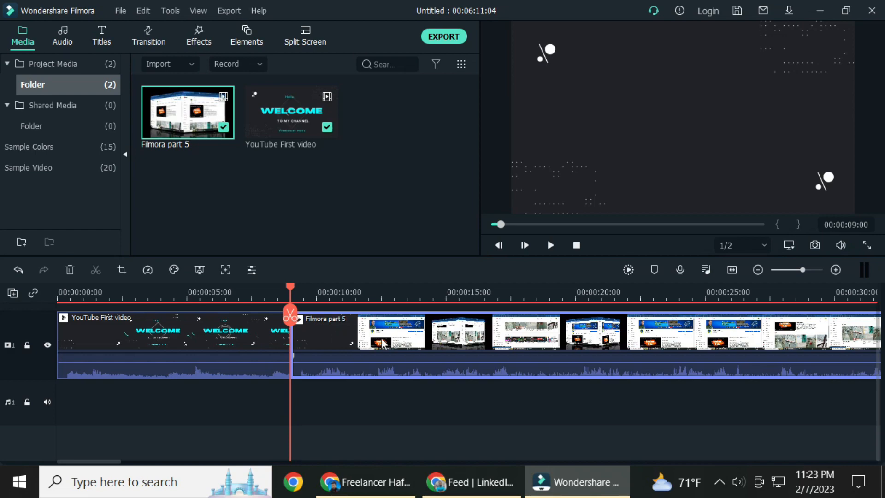
{"action": "left_click", "coordinate": [223, 335]}
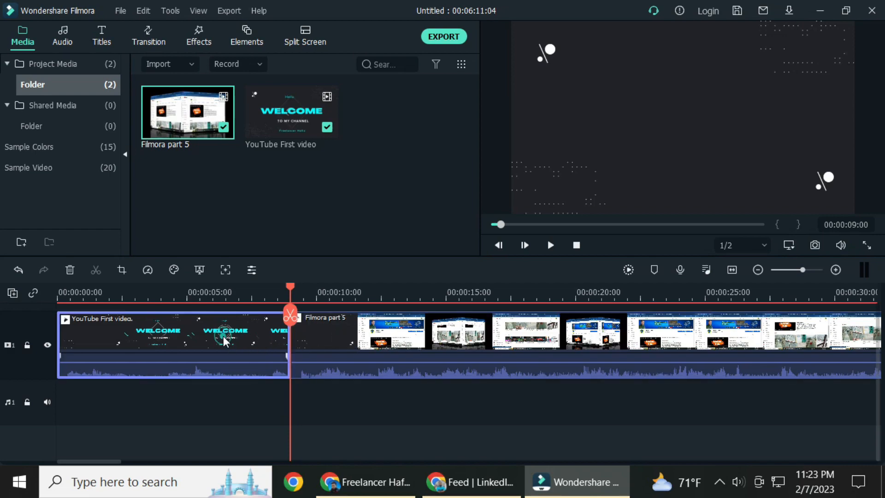
{"action": "left_click", "coordinate": [325, 334]}
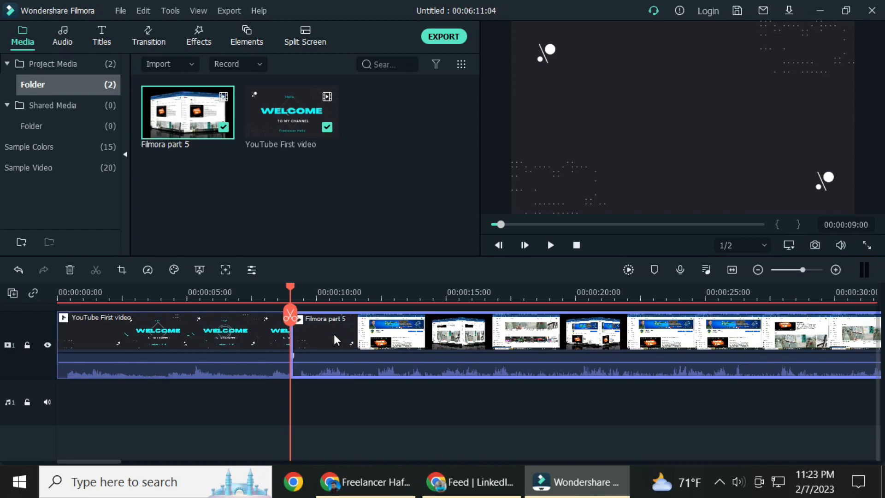
- Capture a screenshot of the editor, box the video track and each of its two clips in red, and discard the screenshot
{"action": "key", "text": "Print"}
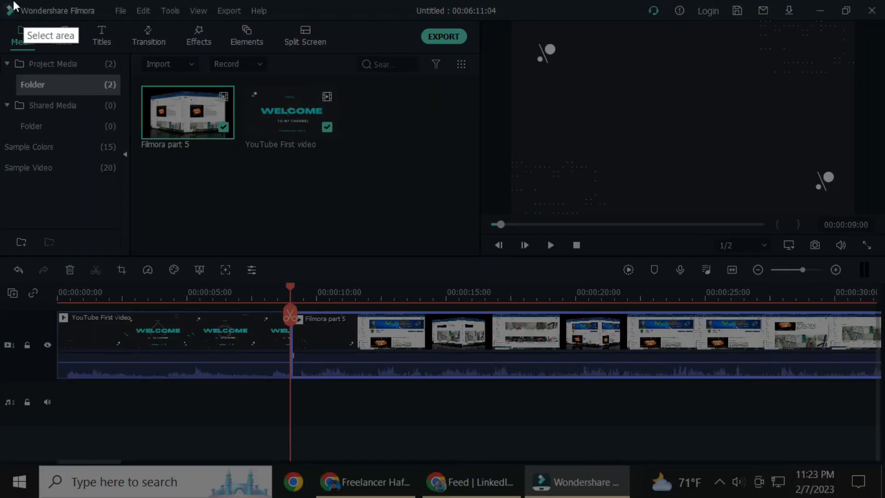
{"action": "left_click_drag", "start_coordinate": [2, 1], "coordinate": [881, 455]}
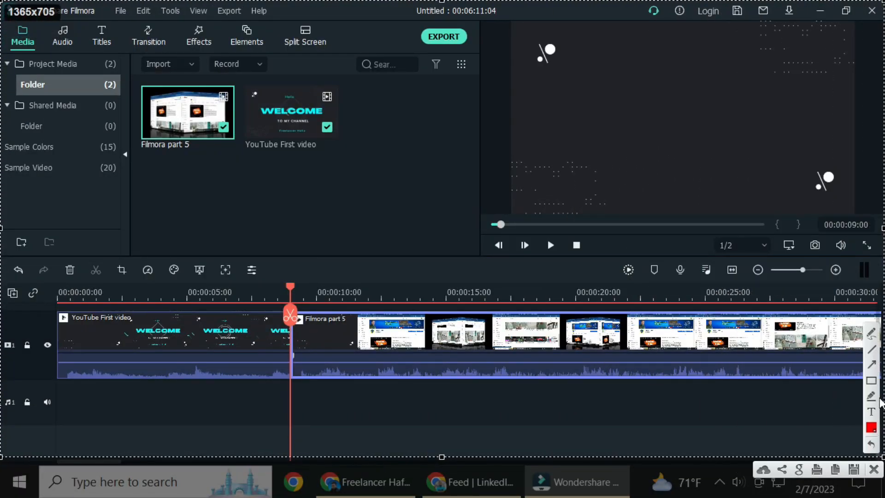
{"action": "left_click_drag", "start_coordinate": [2, 288], "coordinate": [881, 379]}
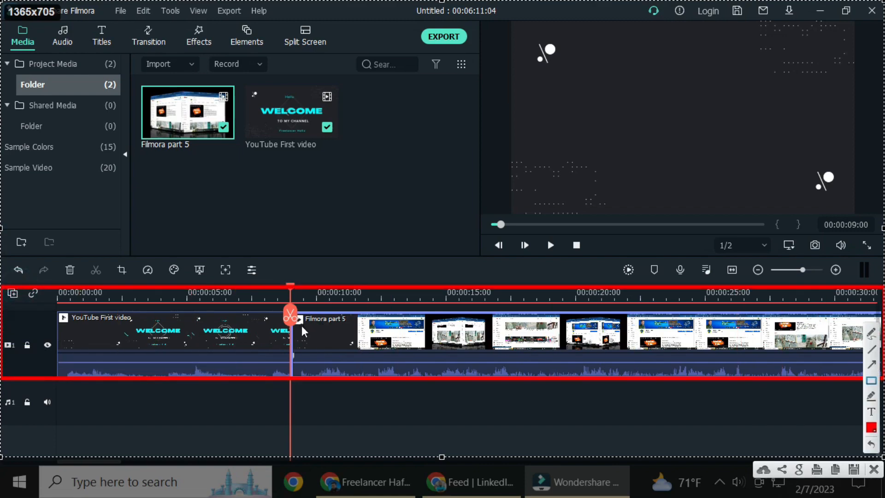
{"action": "left_click_drag", "start_coordinate": [304, 290], "coordinate": [666, 386]}
{"action": "left_click_drag", "start_coordinate": [29, 286], "coordinate": [295, 374]}
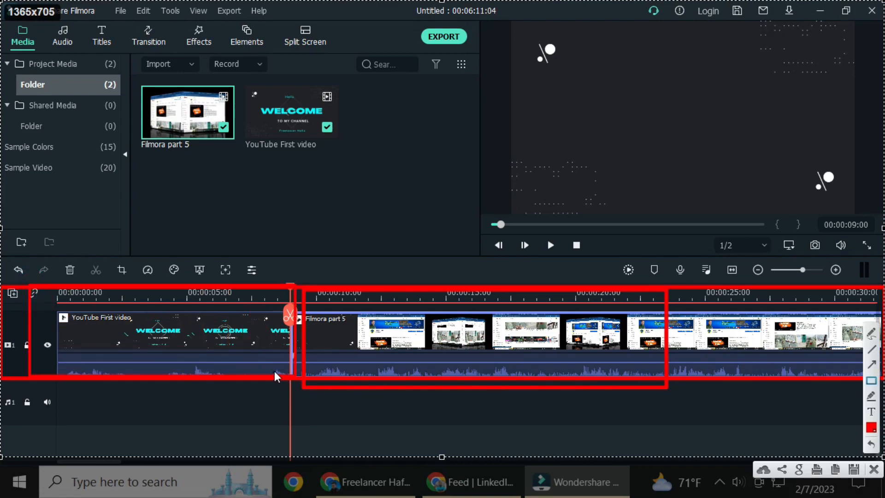
{"action": "right_click", "coordinate": [283, 354]}
{"action": "left_click", "coordinate": [306, 350]}
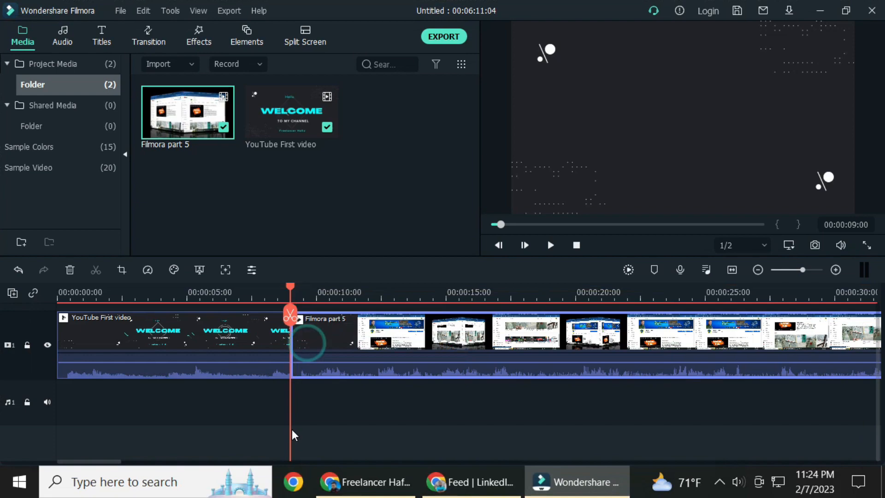
- Scrub through YouTube First video to 00:00:01:06 and on to 00:00:08:35, selecting the two timeline clips alternately in between
{"action": "left_click_drag", "start_coordinate": [288, 286], "coordinate": [87, 303]}
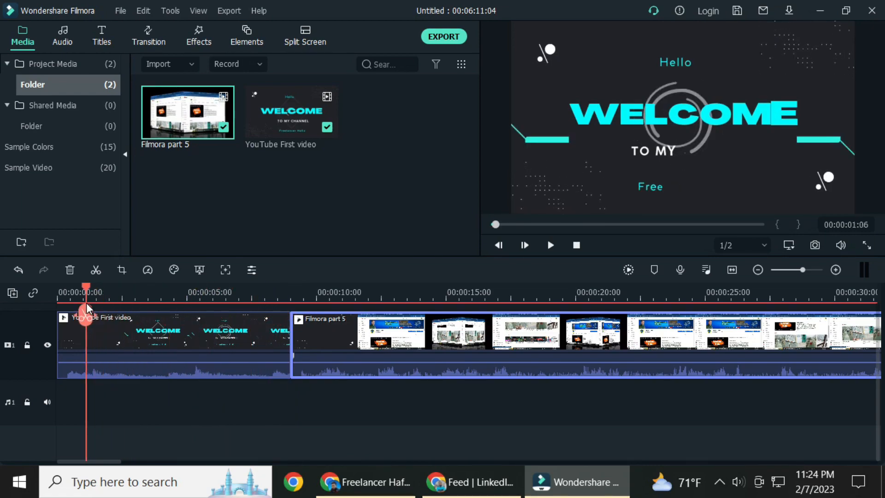
{"action": "left_click", "coordinate": [347, 344]}
{"action": "left_click", "coordinate": [228, 344]}
{"action": "left_click", "coordinate": [384, 345]}
{"action": "left_click", "coordinate": [249, 349]}
{"action": "left_click", "coordinate": [320, 341]}
{"action": "left_click_drag", "start_coordinate": [144, 289], "coordinate": [282, 319]}
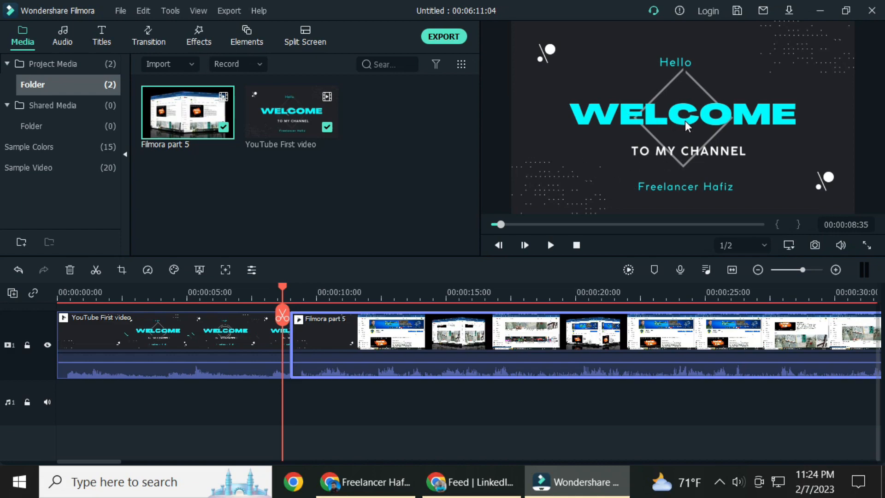
- Select YouTube First video in the preview and enlarge its frame slightly from the lower-left corner
{"action": "left_click", "coordinate": [670, 124]}
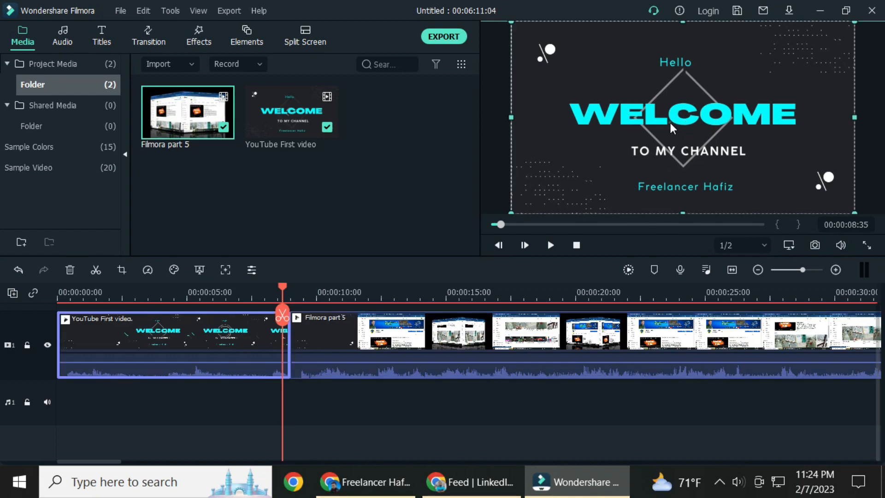
{"action": "left_click", "coordinate": [254, 344]}
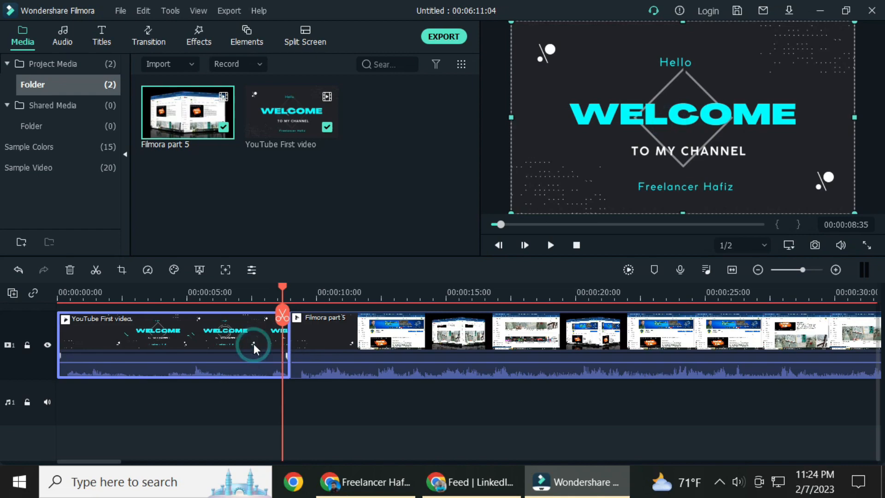
{"action": "left_click", "coordinate": [639, 92]}
{"action": "left_click_drag", "start_coordinate": [511, 208], "coordinate": [505, 209]}
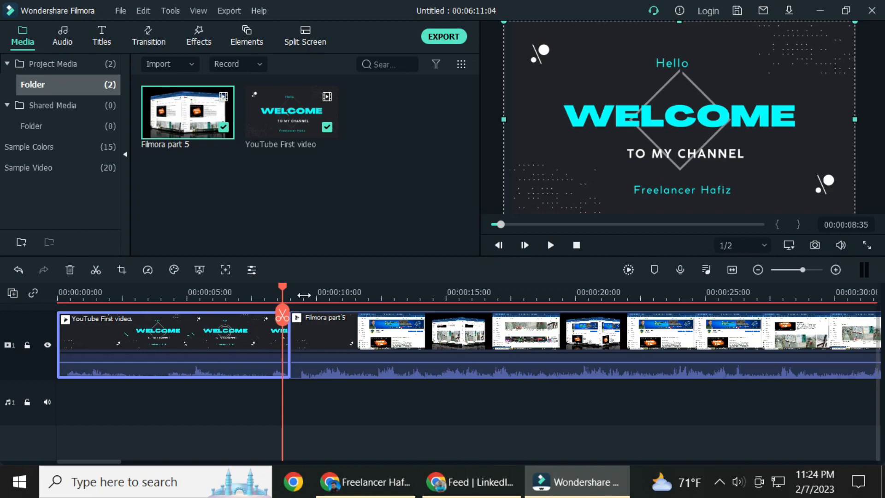
- Split the Filmora part 5 clip at 00:00:13:03 and select the piece before the cut
{"action": "left_click_drag", "start_coordinate": [283, 290], "coordinate": [396, 322]}
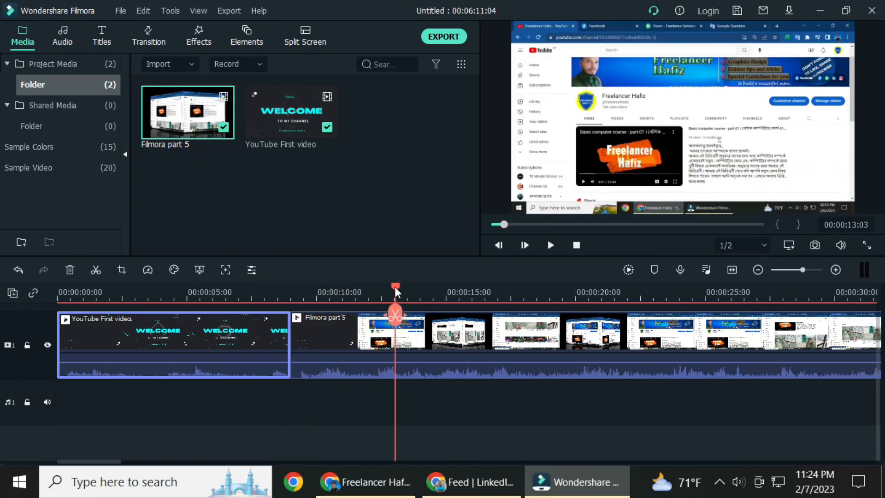
{"action": "left_click", "coordinate": [395, 317]}
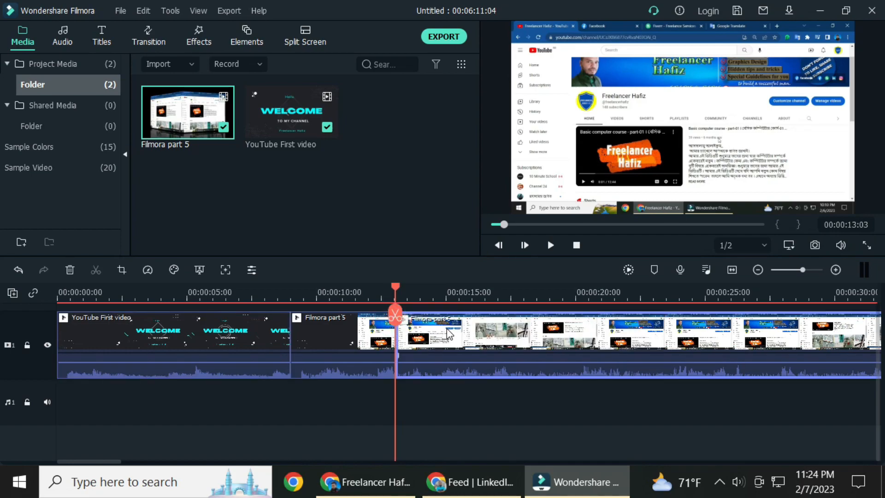
{"action": "left_click", "coordinate": [354, 342]}
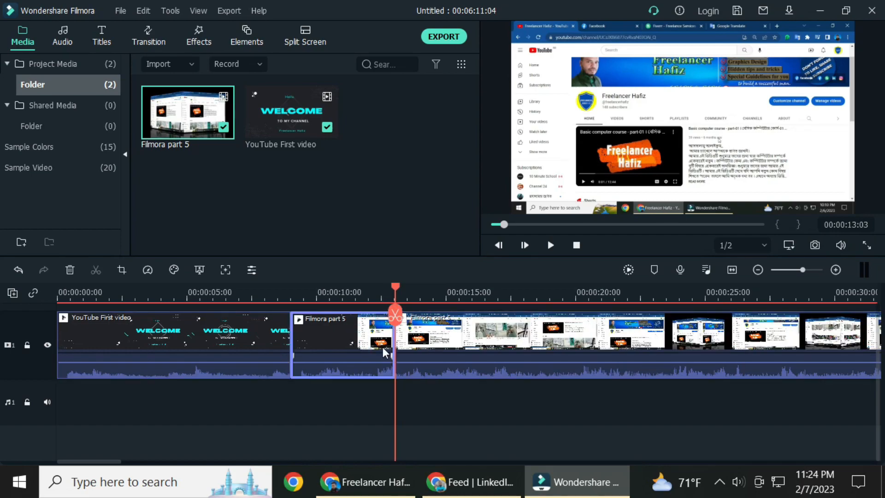
{"action": "left_click", "coordinate": [339, 343]}
- Capture a screenshot of the split timeline, box each of the three clips in red, and discard the screenshot
{"action": "key", "text": "Print"}
{"action": "left_click_drag", "start_coordinate": [1, 22], "coordinate": [883, 460]}
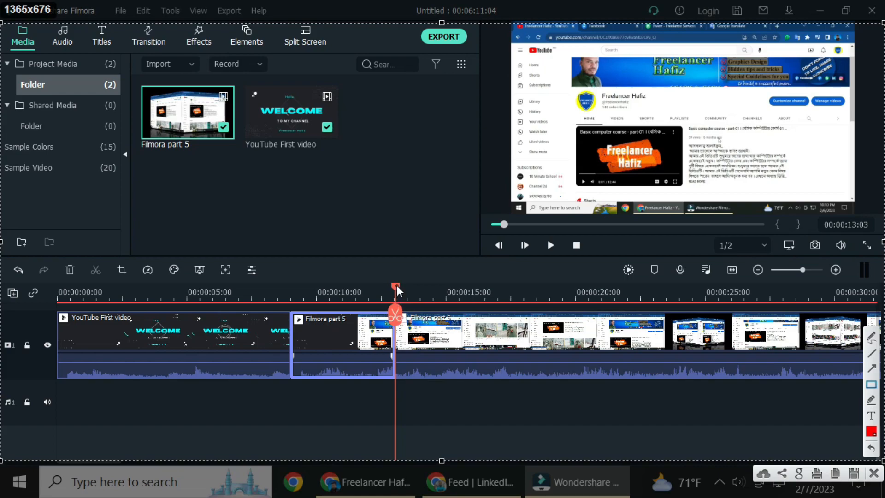
{"action": "mouse_move", "coordinate": [404, 308]}
{"action": "left_mouse_down"}
{"action": "mouse_move", "coordinate": [513, 378]}
{"action": "mouse_move", "coordinate": [706, 369]}
{"action": "left_mouse_up"}
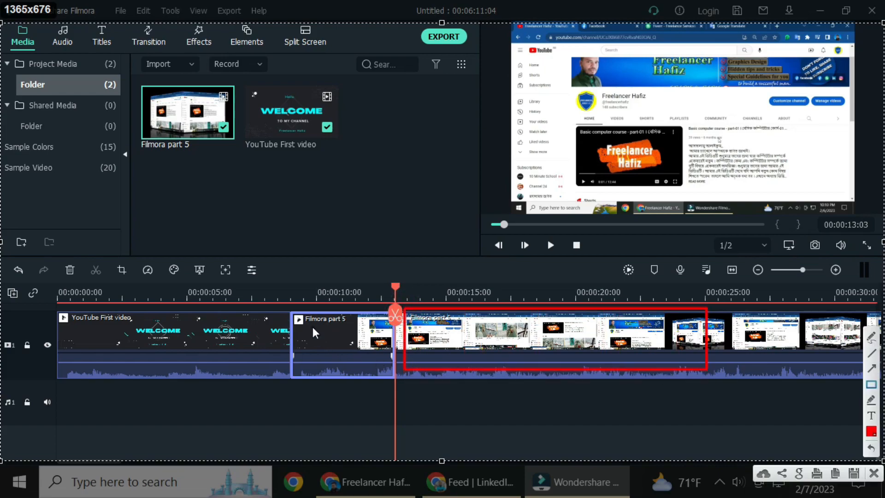
{"action": "mouse_move", "coordinate": [296, 313]}
{"action": "left_mouse_down"}
{"action": "mouse_move", "coordinate": [323, 341]}
{"action": "mouse_move", "coordinate": [384, 362]}
{"action": "left_mouse_up"}
{"action": "mouse_move", "coordinate": [61, 306]}
{"action": "left_mouse_down"}
{"action": "mouse_move", "coordinate": [119, 347]}
{"action": "mouse_move", "coordinate": [278, 352]}
{"action": "left_mouse_up"}
{"action": "right_click", "coordinate": [277, 352]}
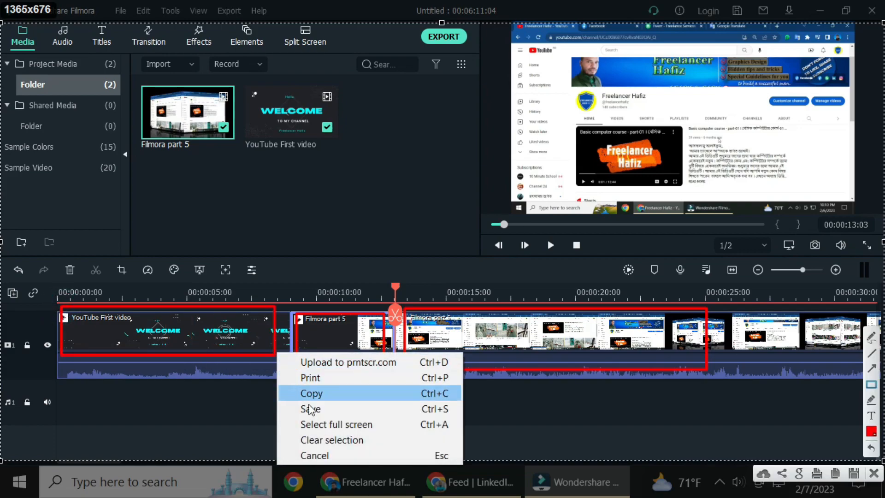
{"action": "left_click", "coordinate": [317, 456]}
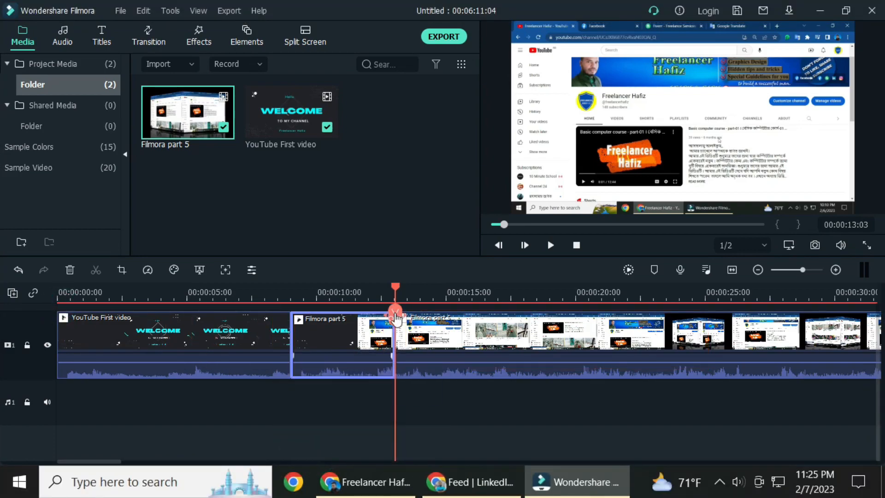
- Split Filmora part 5 again at 00:00:15:32, and scrub back to 00:00:06:03 and forward to 00:00:16:00 to review the cuts
{"action": "left_click_drag", "start_coordinate": [394, 291], "coordinate": [462, 307]}
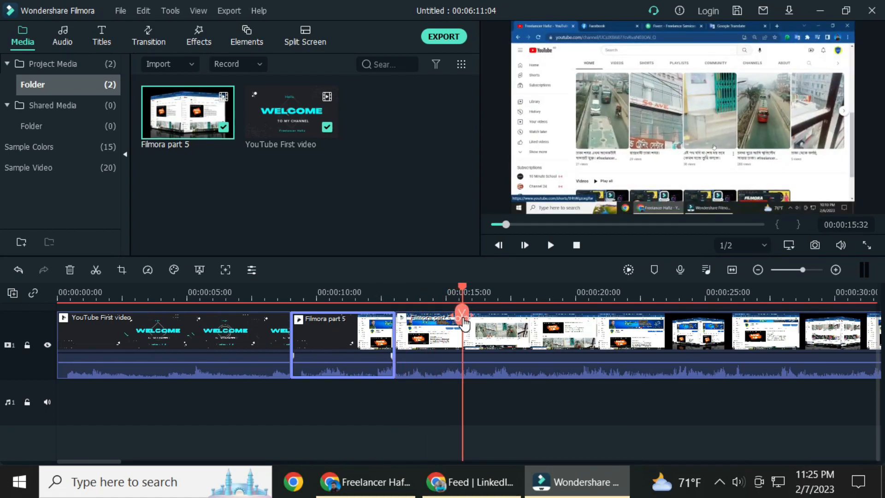
{"action": "left_click", "coordinate": [463, 318]}
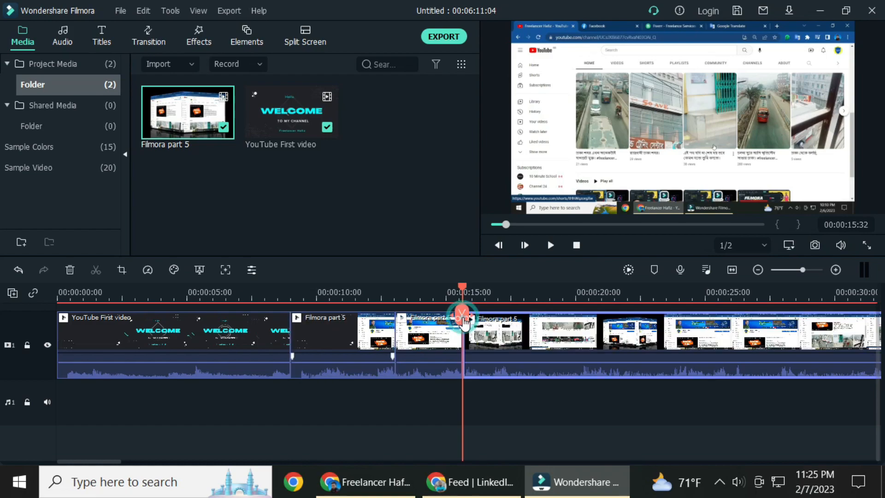
{"action": "left_click_drag", "start_coordinate": [462, 289], "coordinate": [215, 306]}
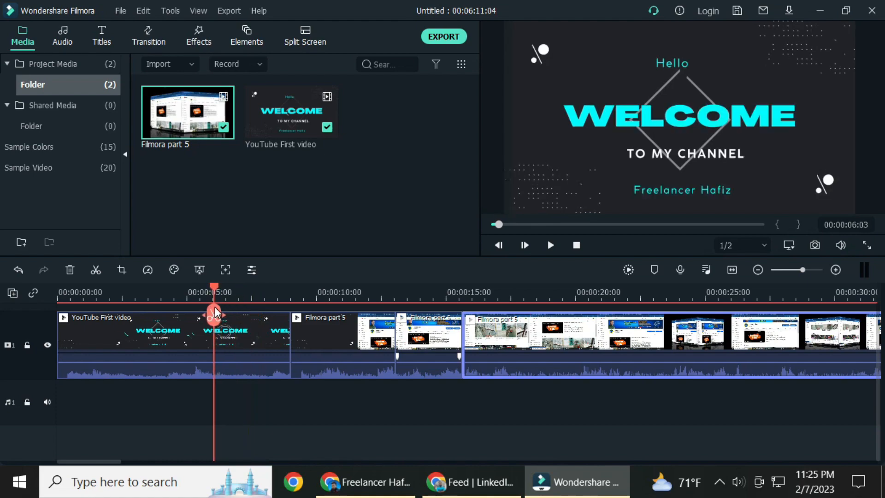
{"action": "left_click", "coordinate": [220, 340]}
{"action": "left_click", "coordinate": [357, 333]}
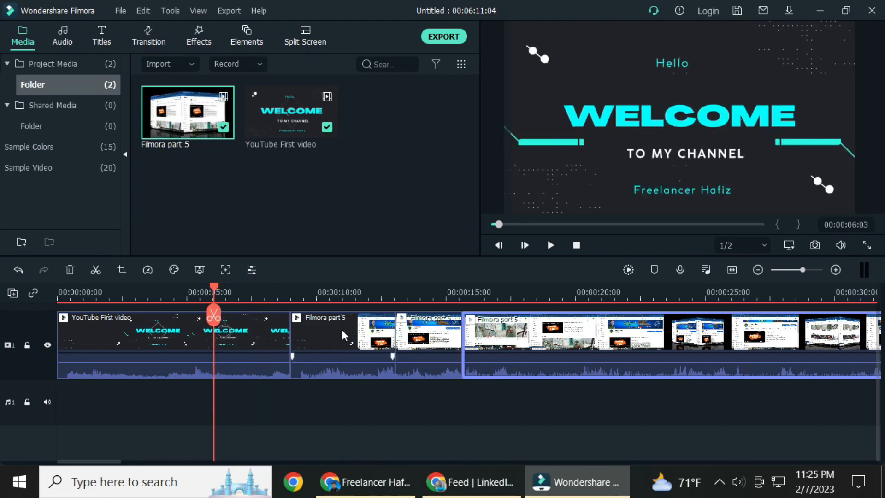
{"action": "left_click_drag", "start_coordinate": [218, 299], "coordinate": [471, 287]}
- Delete the second and first pieces of Filmora part 5 from the timeline and undo both deletions
{"action": "left_click", "coordinate": [434, 328]}
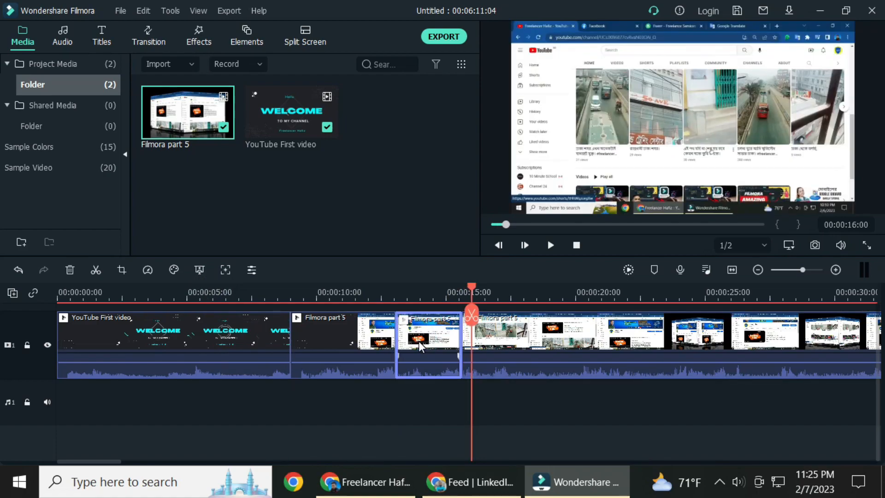
{"action": "key", "text": "Delete"}
{"action": "left_click", "coordinate": [360, 341]}
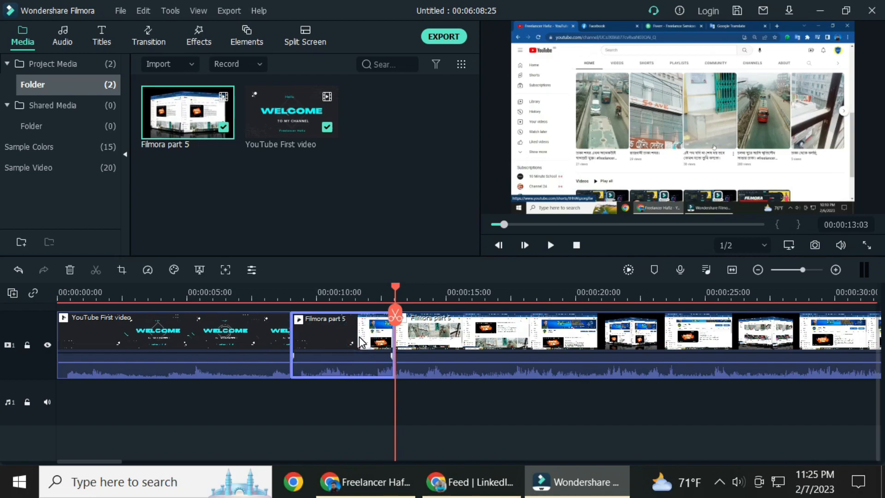
{"action": "key", "text": "Delete"}
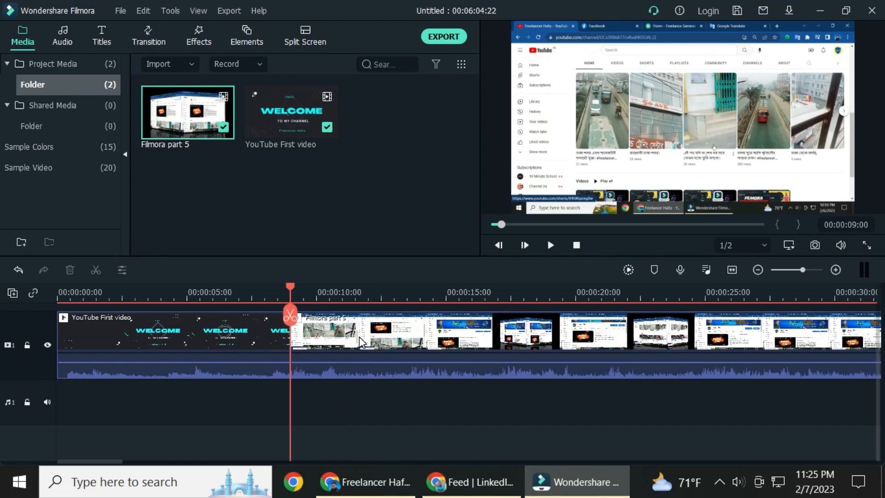
{"action": "key", "text": "ctrl+z"}
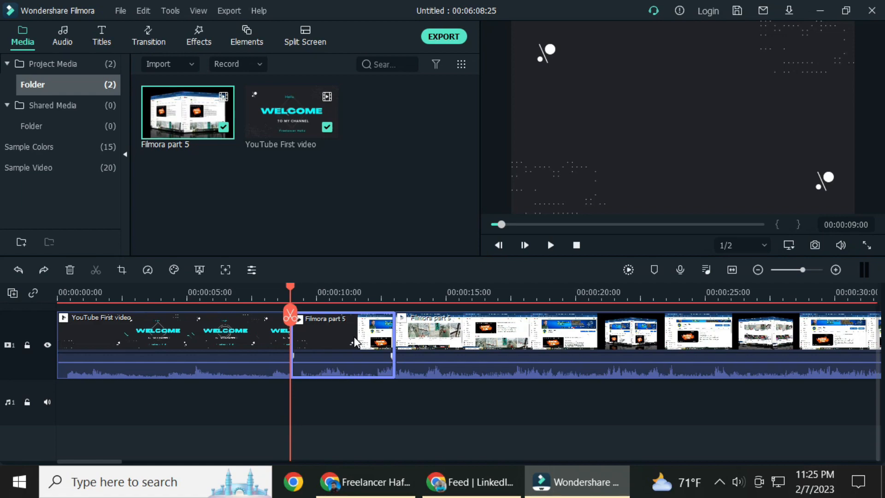
{"action": "key", "text": "ctrl+z"}
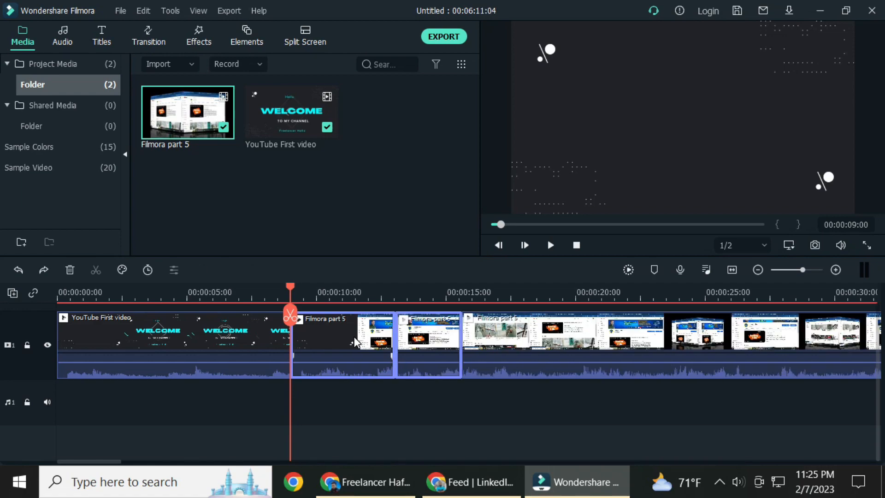
- Remove the two short Filmora part 5 pieces following YouTube First video, and select the remaining Filmora part 5 clip
{"action": "left_click", "coordinate": [436, 354]}
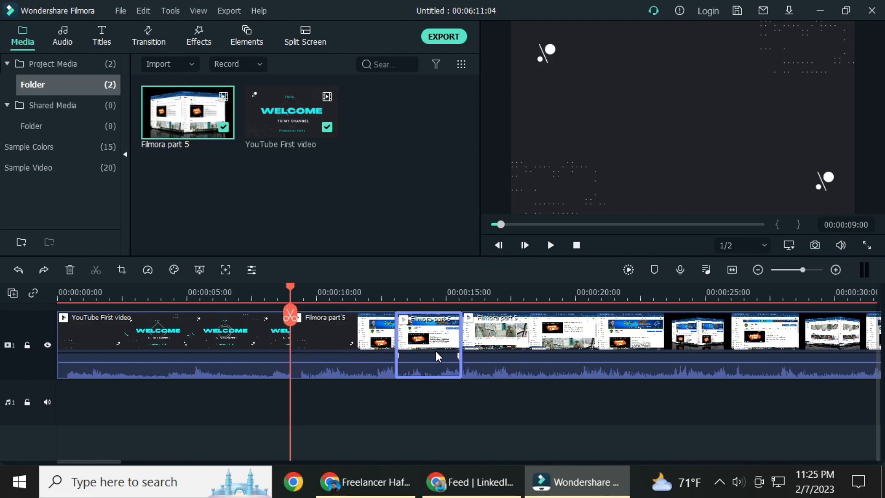
{"action": "key", "text": "Delete"}
{"action": "left_click", "coordinate": [355, 353]}
{"action": "key", "text": "Delete"}
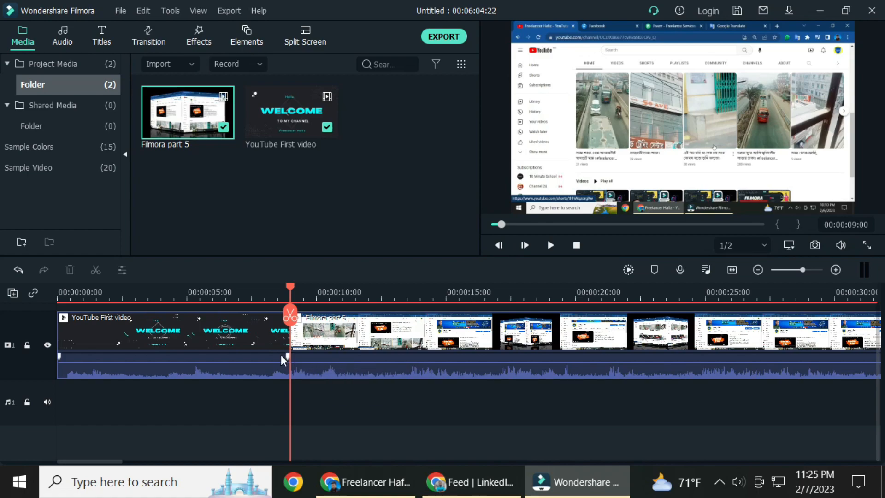
{"action": "right_click", "coordinate": [362, 358]}
{"action": "left_click", "coordinate": [316, 359]}
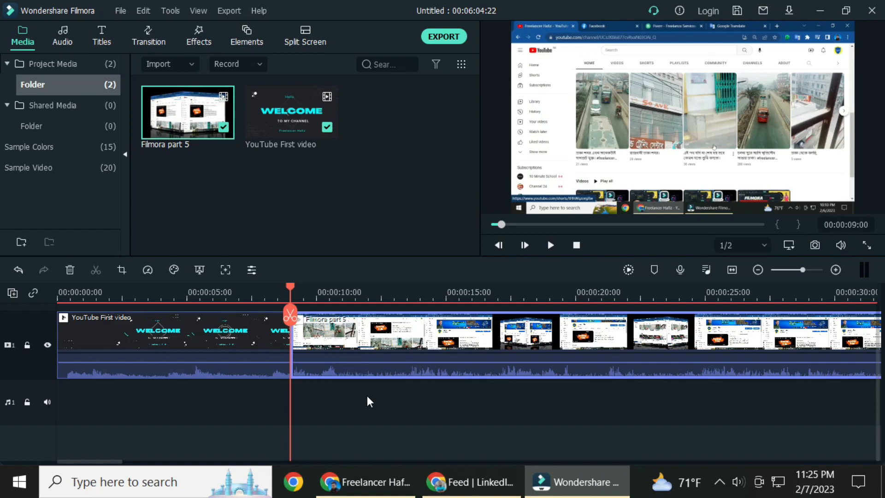
- Switch to the Google Docs outline and highlight list item 1, about cutting or joining video in Filmora, in red
{"action": "left_click", "coordinate": [404, 491]}
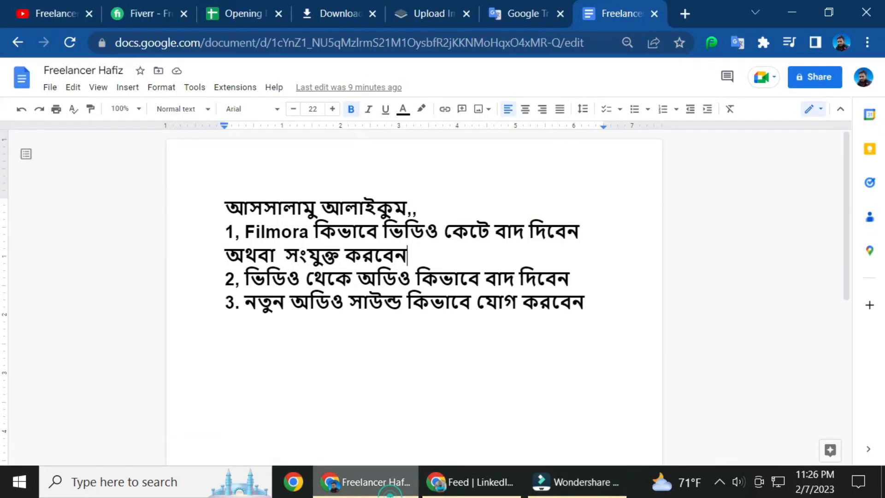
{"action": "left_click_drag", "start_coordinate": [423, 261], "coordinate": [223, 234]}
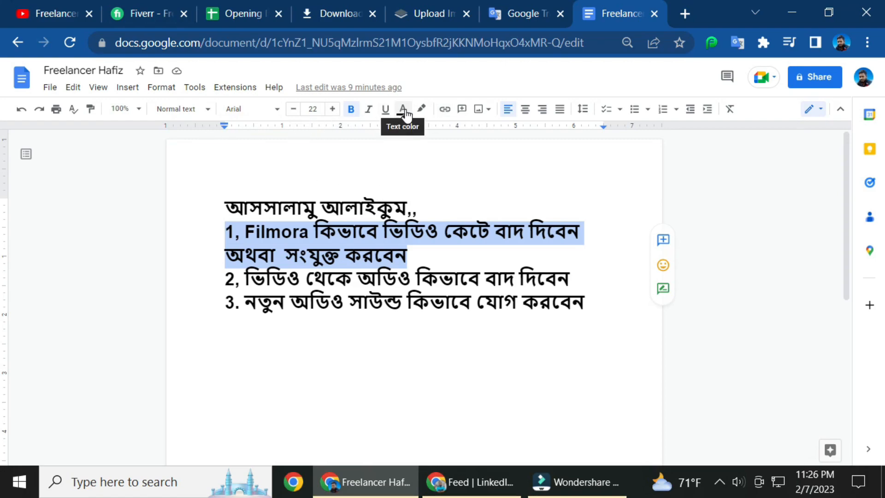
{"action": "left_click", "coordinate": [419, 111]}
{"action": "left_click", "coordinate": [464, 159]}
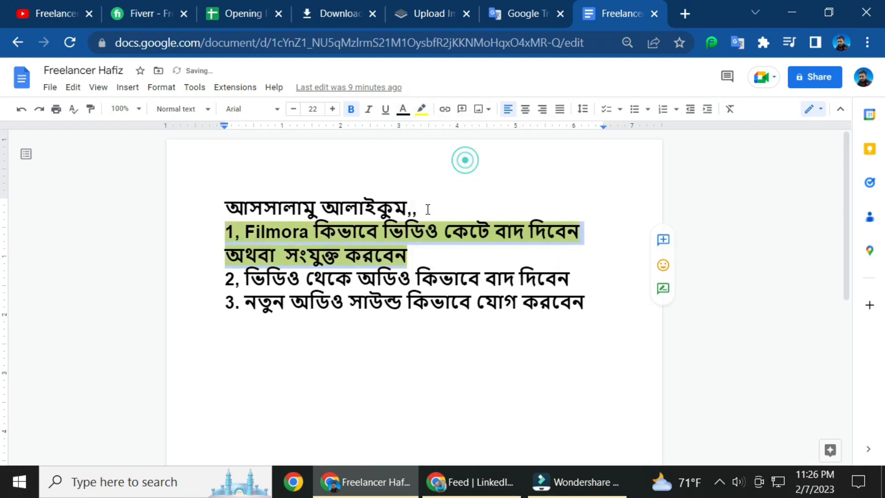
{"action": "left_click", "coordinate": [420, 109]}
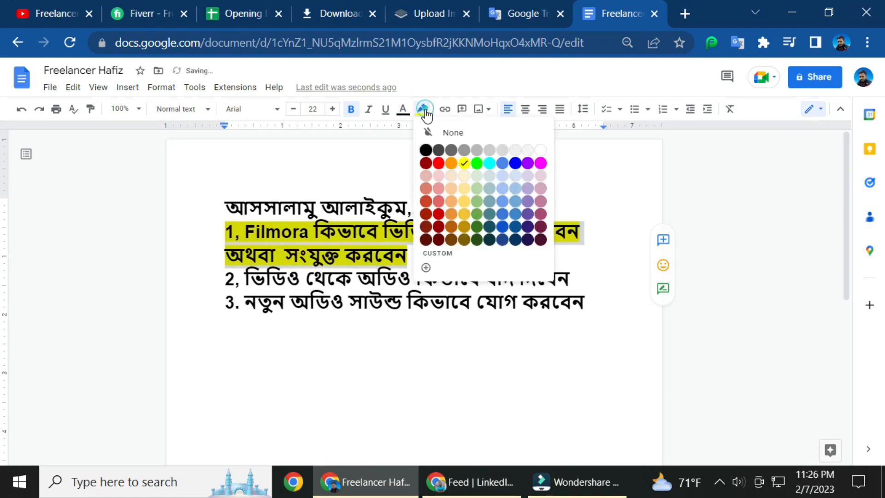
{"action": "left_click", "coordinate": [441, 168]}
{"action": "left_click", "coordinate": [436, 257]}
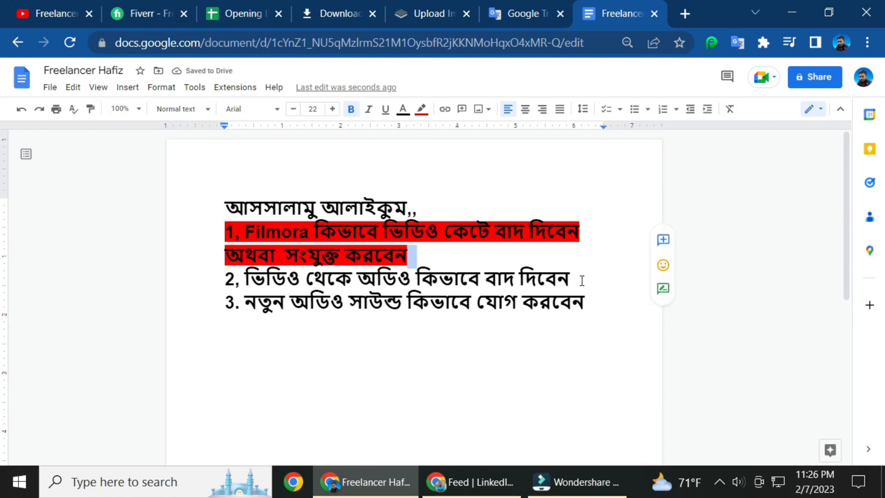
- Highlight list item 2 of the outline, about removing audio from a video, in red
{"action": "left_click_drag", "start_coordinate": [582, 280], "coordinate": [214, 270]}
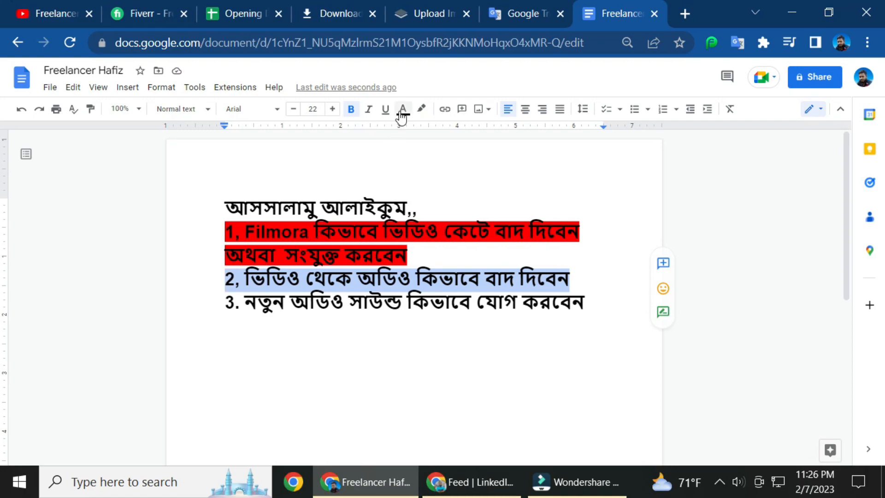
{"action": "left_click", "coordinate": [421, 108]}
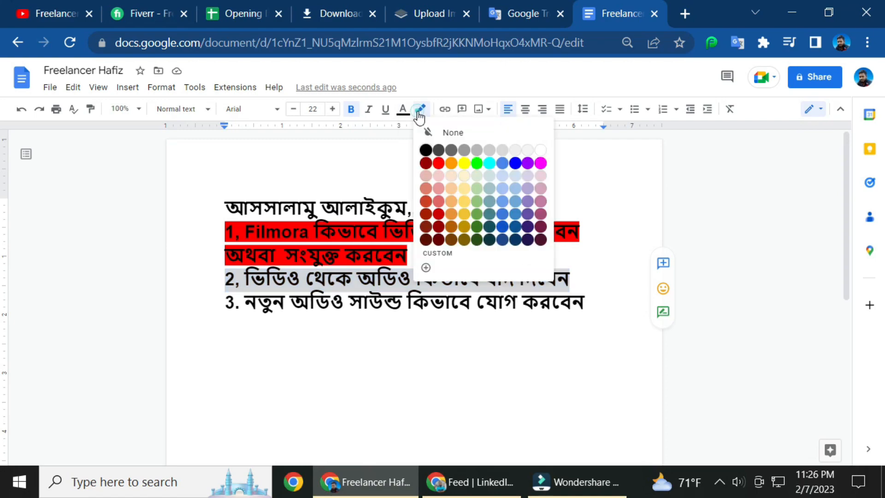
{"action": "left_click", "coordinate": [439, 165]}
{"action": "left_click", "coordinate": [411, 332]}
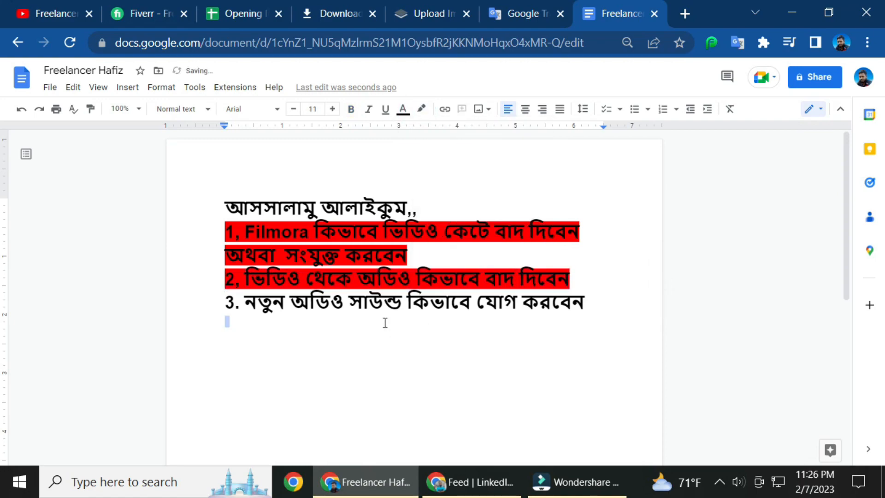
{"action": "scroll", "coordinate": [332, 408], "scroll_direction": "down", "scroll_amount": 1}
{"action": "scroll", "coordinate": [335, 409], "scroll_direction": "down", "scroll_amount": 3}
- Switch back to Filmora, select the YouTube First video clip on the timeline, and bring up its clip commands including Detach Audio
{"action": "left_click", "coordinate": [567, 482]}
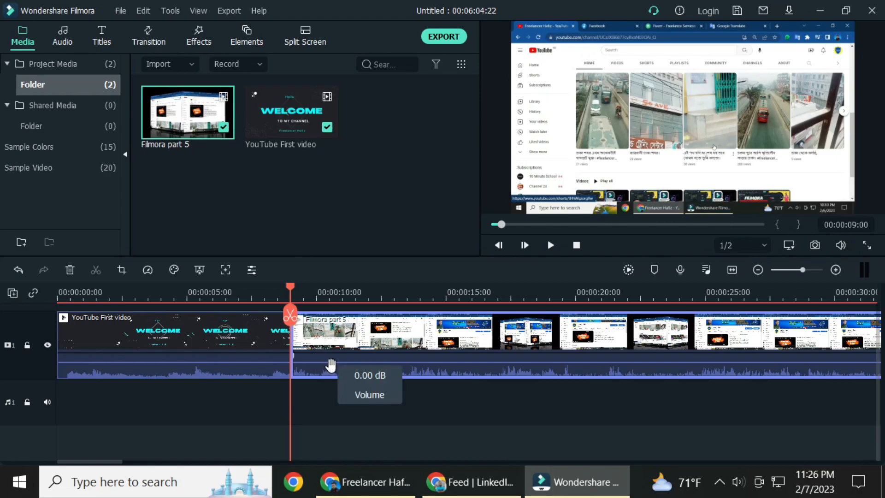
{"action": "left_click", "coordinate": [214, 367]}
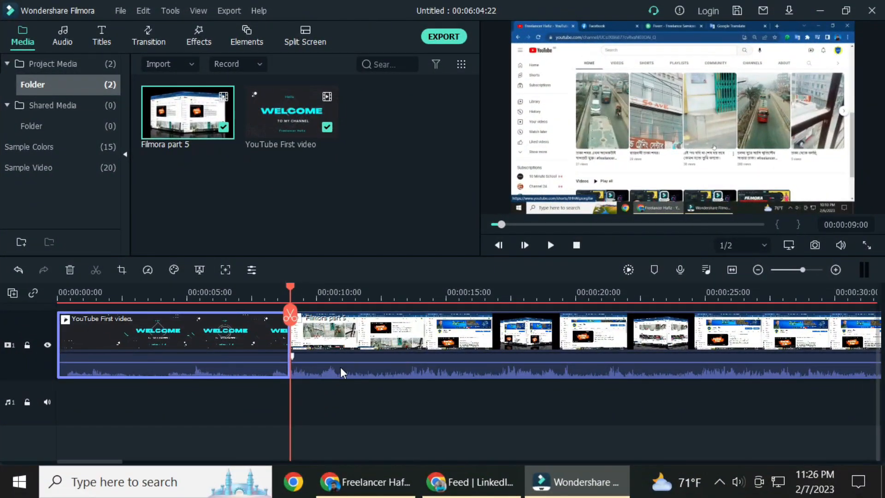
{"action": "left_click", "coordinate": [282, 342]}
{"action": "left_click", "coordinate": [210, 334]}
{"action": "right_click", "coordinate": [234, 358]}
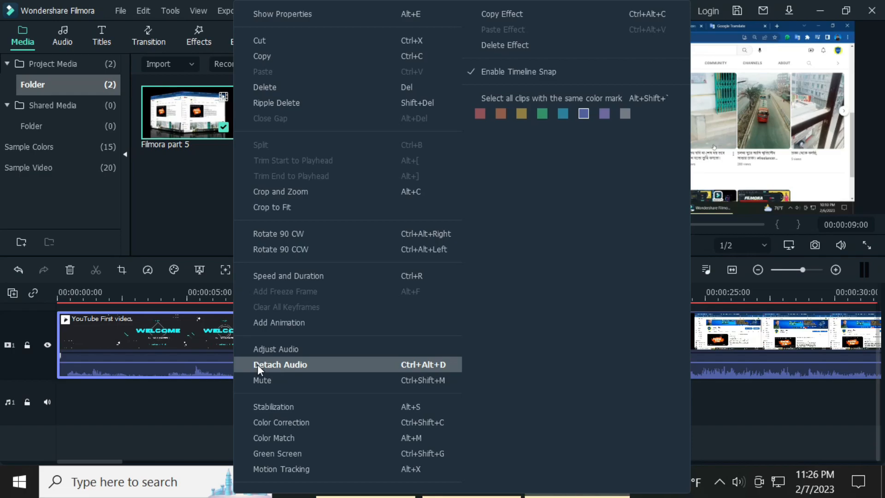
- Capture a screenshot of the clip commands, mark Detach Audio with a red arrow and box, and discard the screenshot
{"action": "key", "text": "Print"}
{"action": "mouse_move", "coordinate": [1, 25]}
{"action": "left_mouse_down"}
{"action": "mouse_move", "coordinate": [484, 423]}
{"action": "mouse_move", "coordinate": [767, 468]}
{"action": "left_mouse_up"}
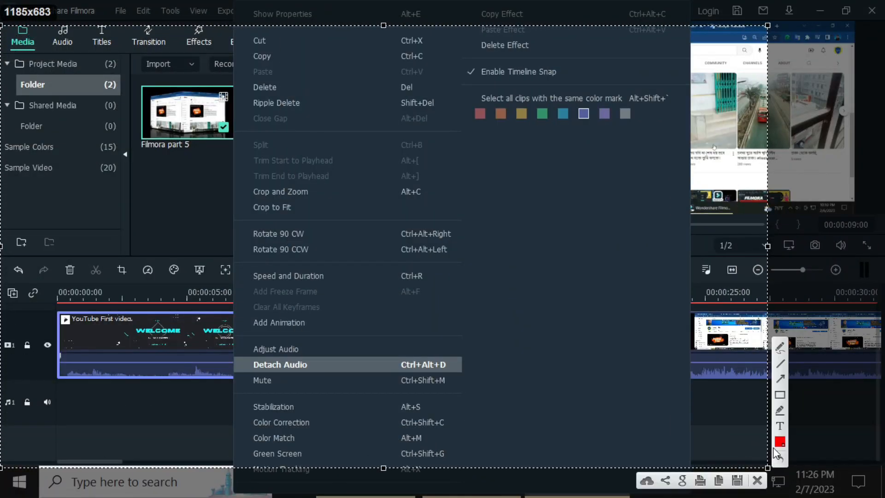
{"action": "left_click", "coordinate": [780, 378]}
{"action": "mouse_move", "coordinate": [223, 353]}
{"action": "left_mouse_down"}
{"action": "mouse_move", "coordinate": [273, 366]}
{"action": "mouse_move", "coordinate": [248, 363]}
{"action": "left_mouse_up"}
{"action": "left_click", "coordinate": [779, 397]}
{"action": "mouse_move", "coordinate": [230, 356]}
{"action": "left_mouse_down"}
{"action": "mouse_move", "coordinate": [321, 370]}
{"action": "mouse_move", "coordinate": [466, 368]}
{"action": "left_mouse_up"}
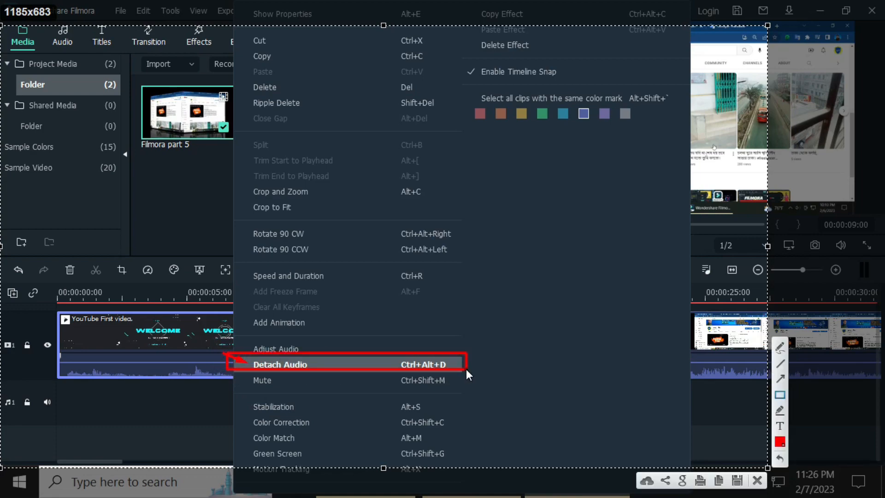
{"action": "right_click", "coordinate": [294, 415]}
{"action": "left_click", "coordinate": [334, 408]}
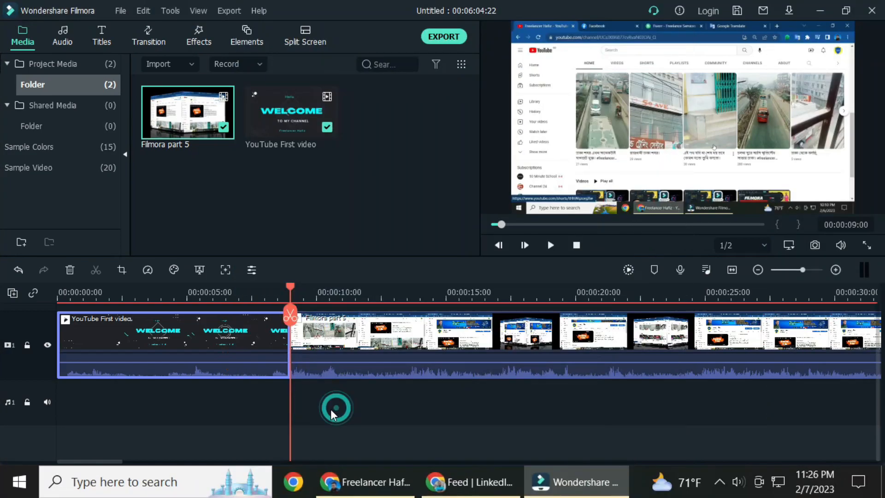
- Detach the audio from the YouTube First video clip and select its video part
{"action": "right_click", "coordinate": [242, 348]}
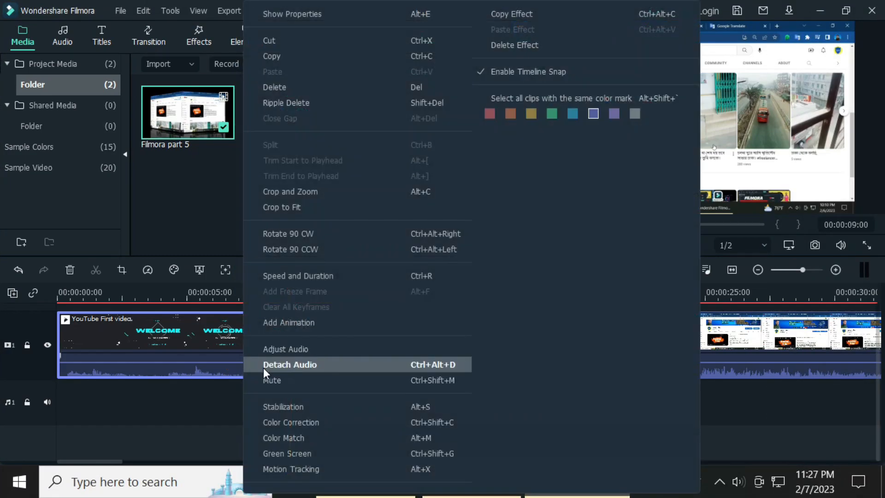
{"action": "left_click", "coordinate": [264, 365]}
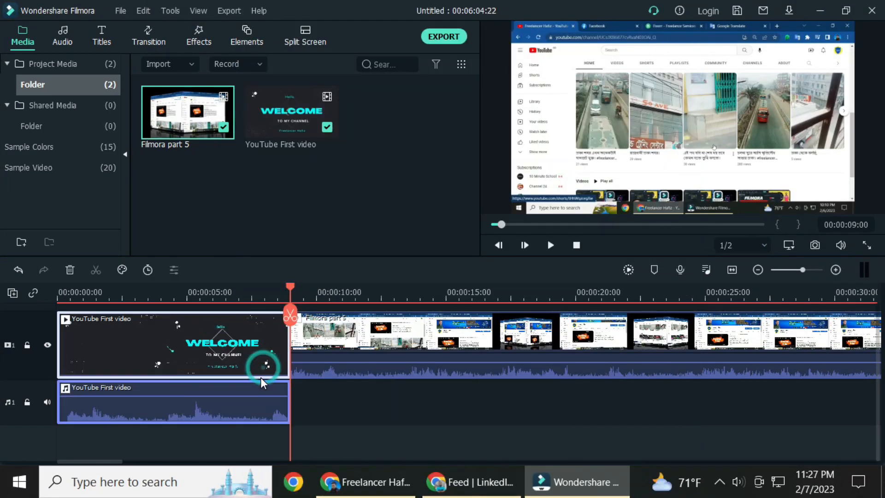
{"action": "left_click", "coordinate": [181, 356]}
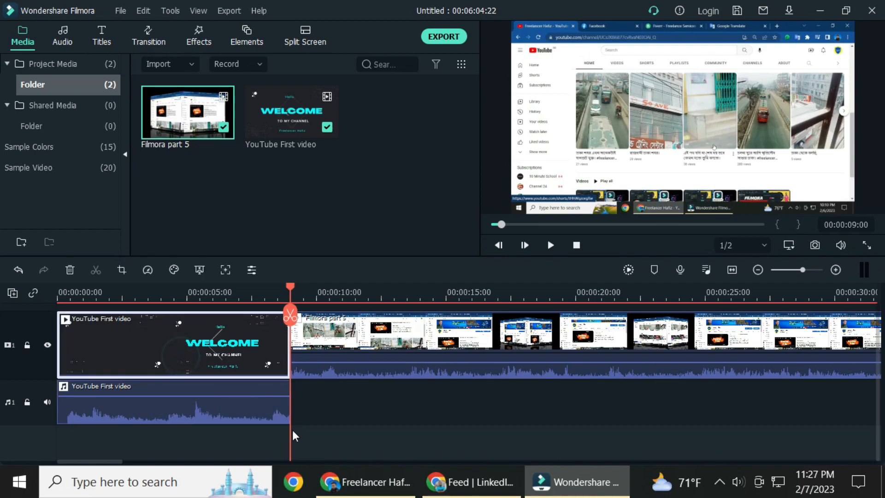
- Capture a screenshot of the timeline, box YouTube First video's picture and detached audio in red, and discard the screenshot
{"action": "key", "text": "Print"}
{"action": "left_click_drag", "start_coordinate": [1, 289], "coordinate": [863, 448]}
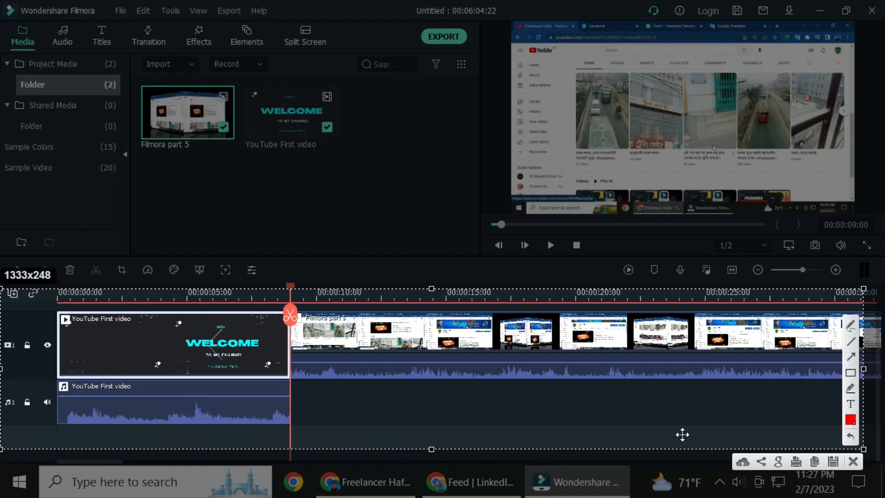
{"action": "left_click", "coordinate": [850, 372]}
{"action": "left_click_drag", "start_coordinate": [56, 314], "coordinate": [289, 370]}
{"action": "left_click_drag", "start_coordinate": [49, 378], "coordinate": [295, 422]}
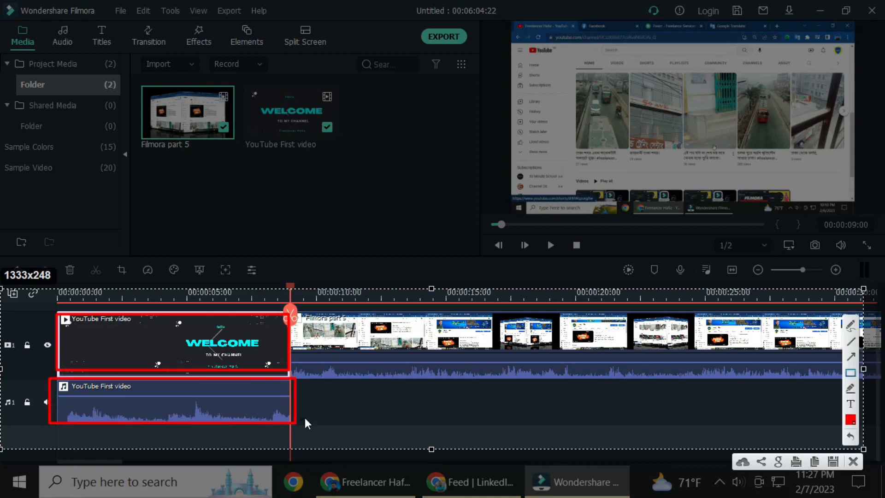
{"action": "right_click", "coordinate": [319, 407]}
{"action": "left_click", "coordinate": [351, 397]}
- Delete the detached audio of YouTube First video, undo the deletion, and delete the audio again
{"action": "left_click", "coordinate": [223, 408]}
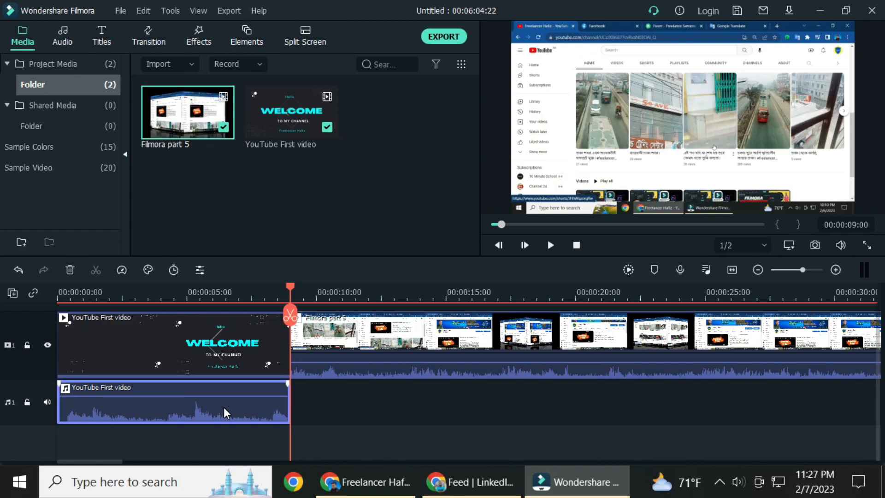
{"action": "key", "text": "Delete"}
{"action": "left_click", "coordinate": [236, 350]}
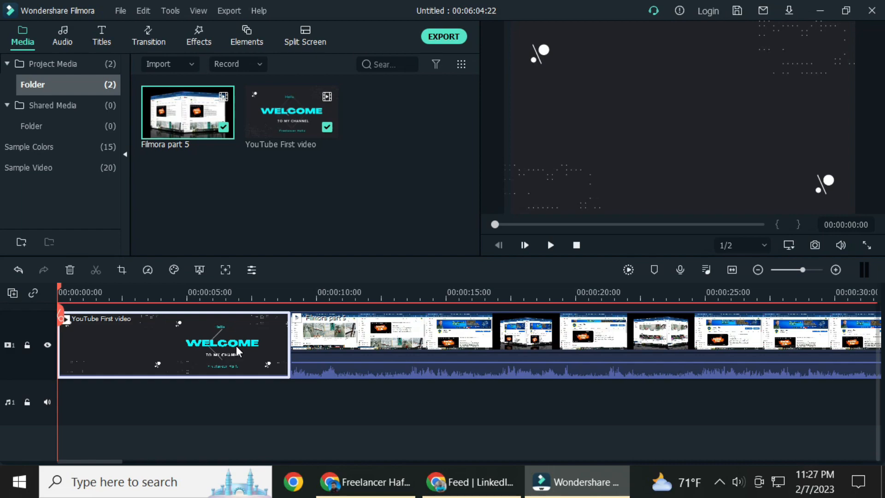
{"action": "key", "text": "ctrl+z"}
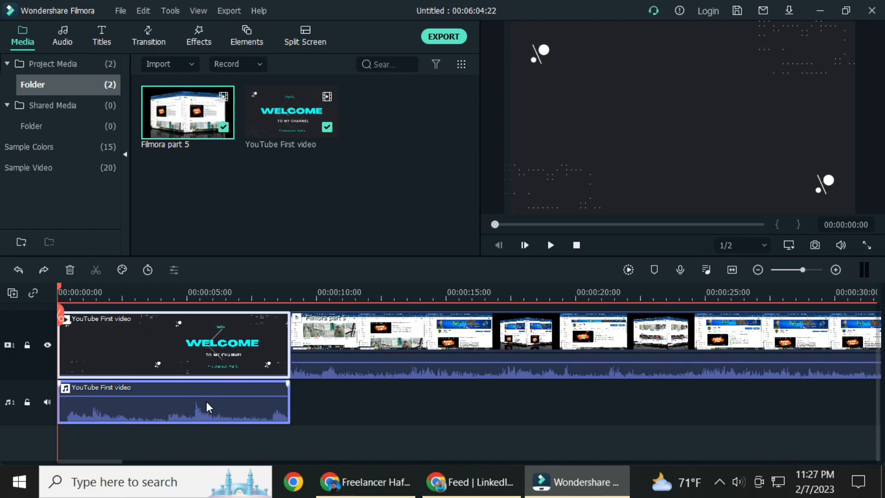
{"action": "left_click", "coordinate": [264, 405]}
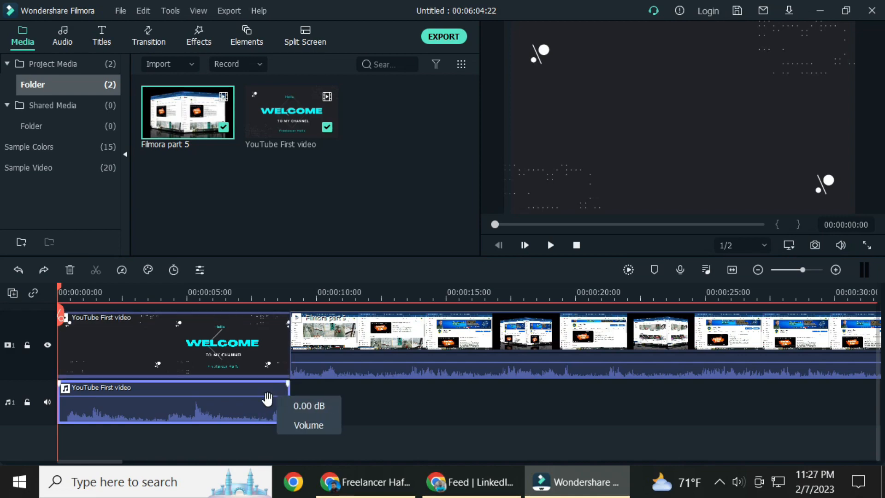
{"action": "key", "text": "Delete"}
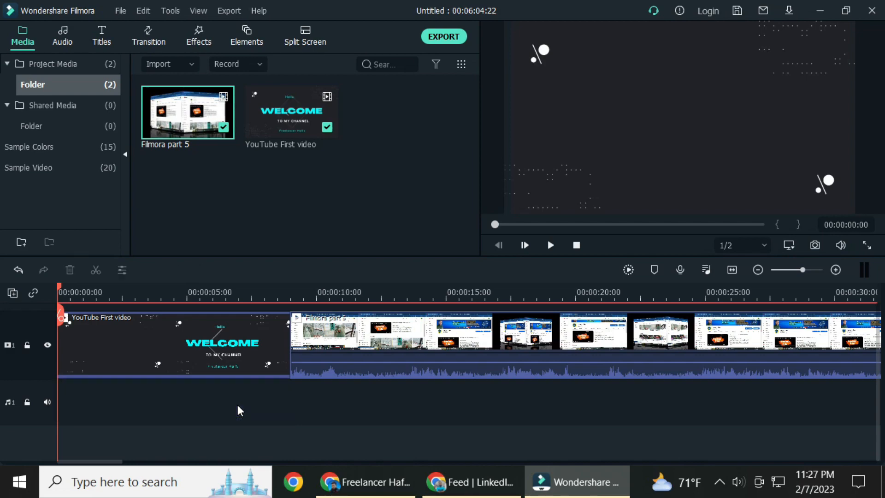
- Detach the audio from the Filmora part 5 clip on the timeline
{"action": "left_click", "coordinate": [360, 363]}
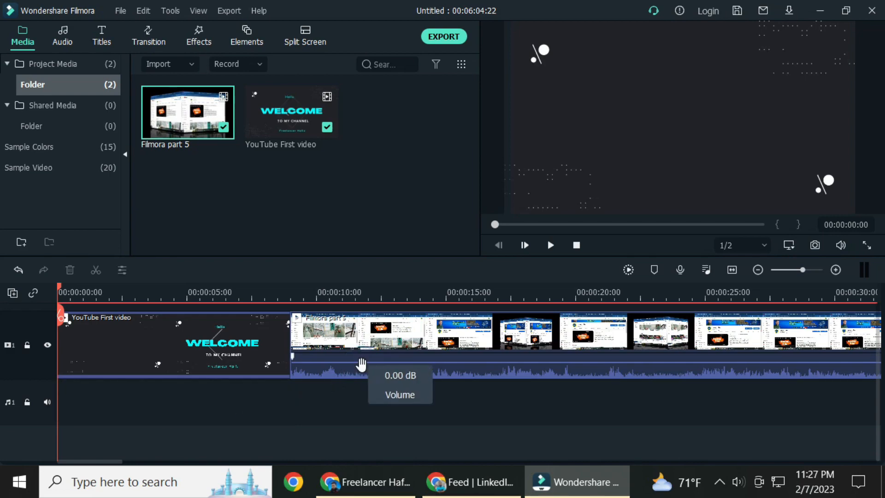
{"action": "right_click", "coordinate": [361, 365]}
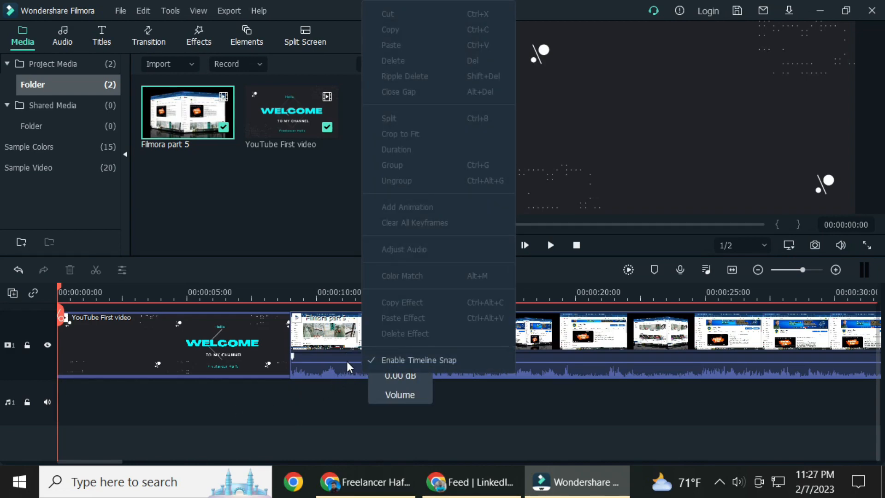
{"action": "left_click", "coordinate": [341, 367]}
{"action": "left_click", "coordinate": [386, 346]}
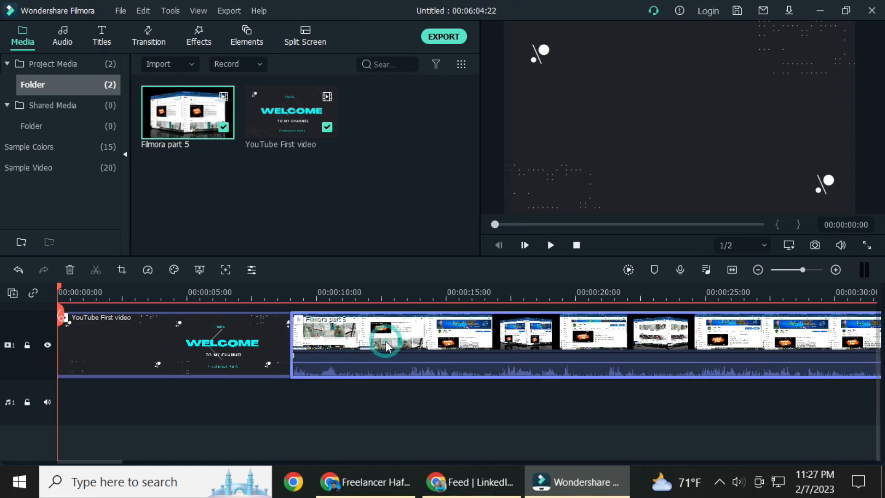
{"action": "right_click", "coordinate": [400, 367]}
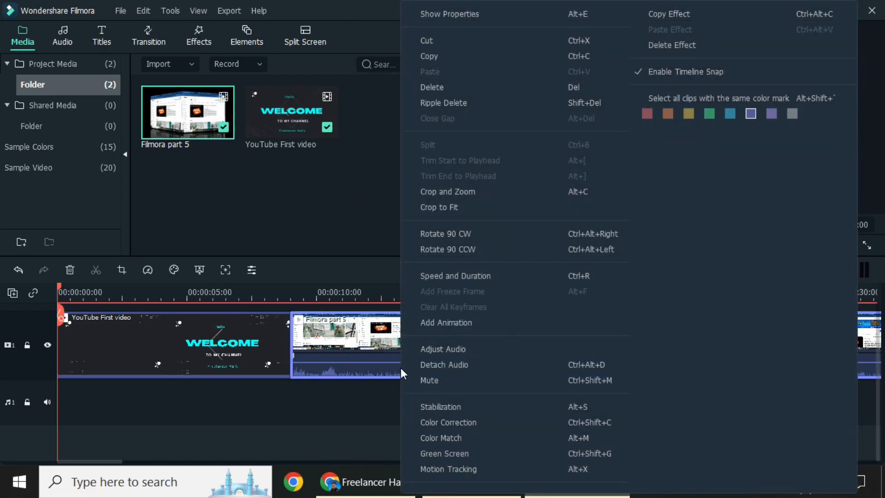
{"action": "left_click", "coordinate": [449, 367]}
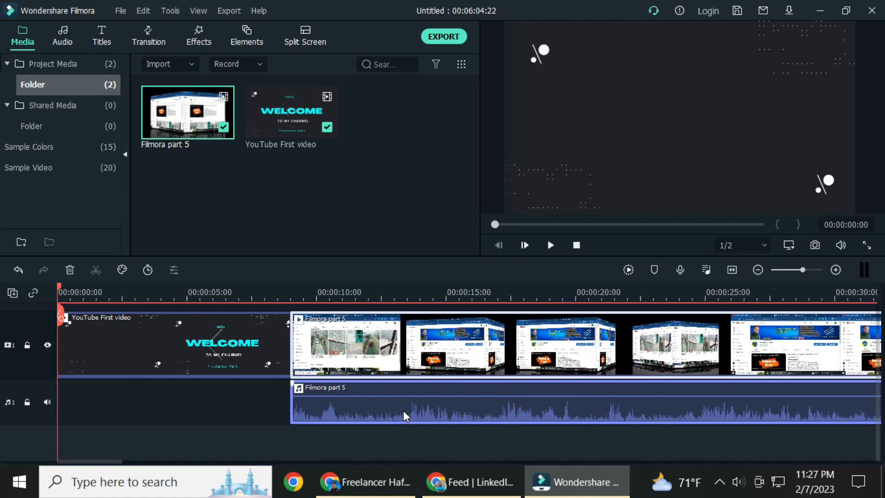
- Move the detached Filmora part 5 audio to the timeline start for a playback preview, and delete it
{"action": "left_click_drag", "start_coordinate": [403, 408], "coordinate": [86, 409]}
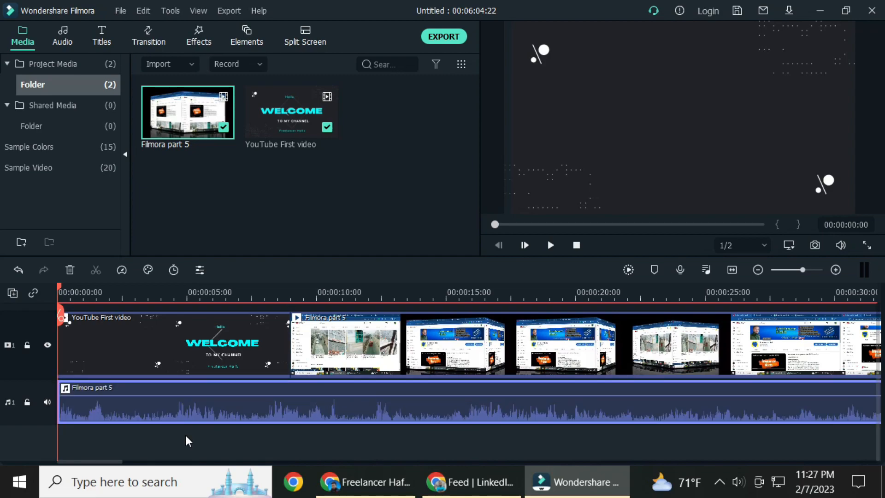
{"action": "left_click", "coordinate": [550, 246]}
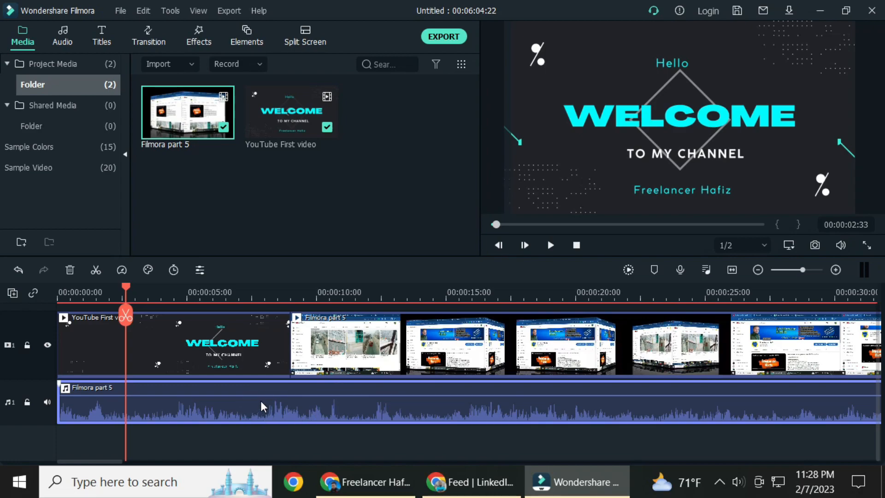
{"action": "key", "text": "Delete"}
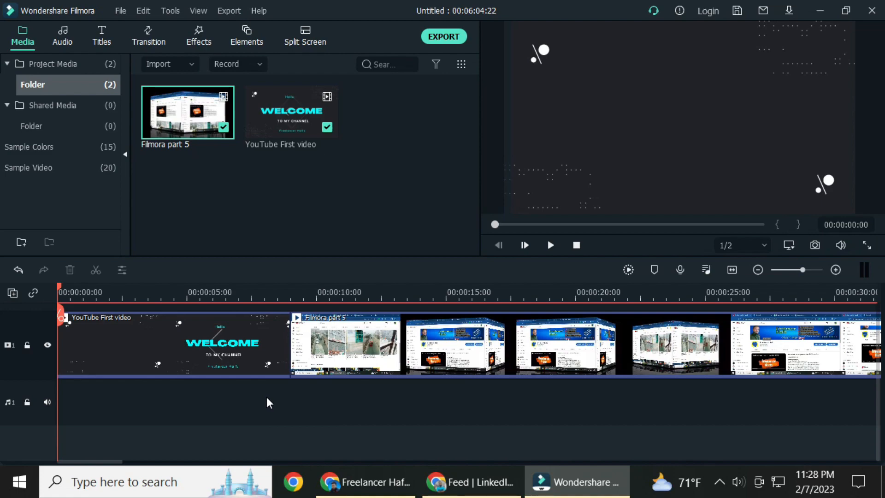
- Import the track Never Surrender - Anno Domini Beats from the Desktop's Music folder into the project media
{"action": "right_click", "coordinate": [399, 102]}
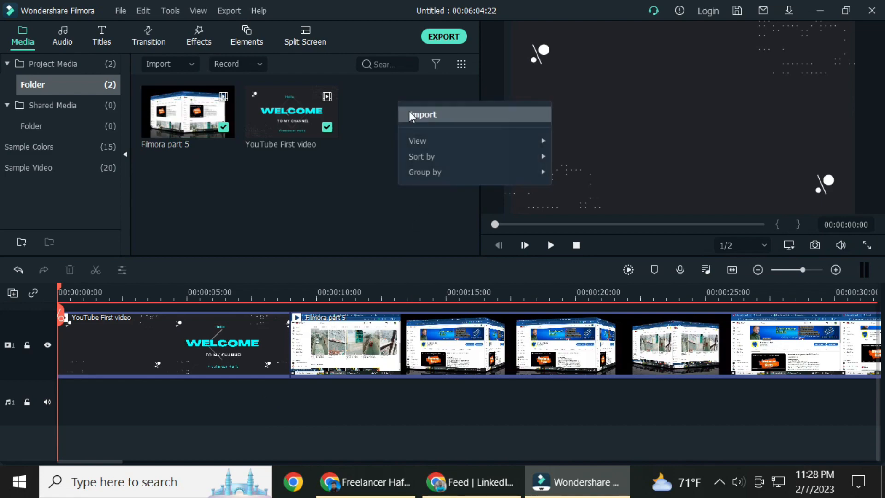
{"action": "left_click", "coordinate": [416, 116]}
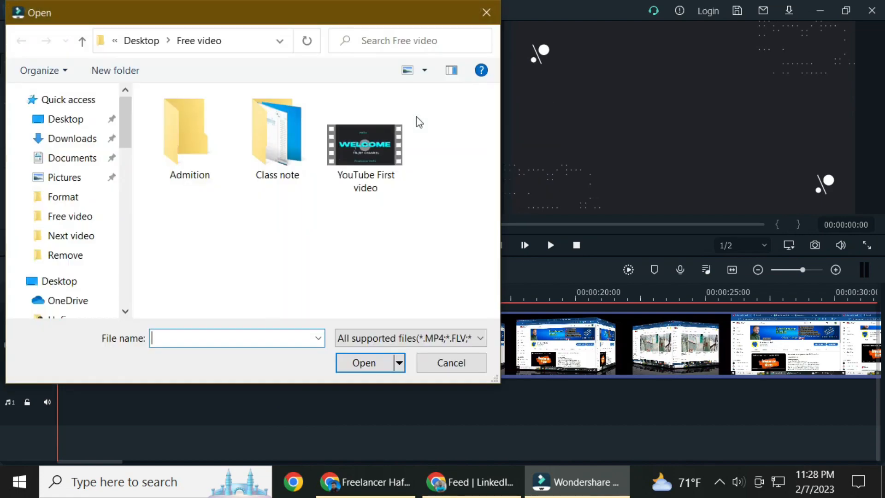
{"action": "left_click", "coordinate": [66, 118]}
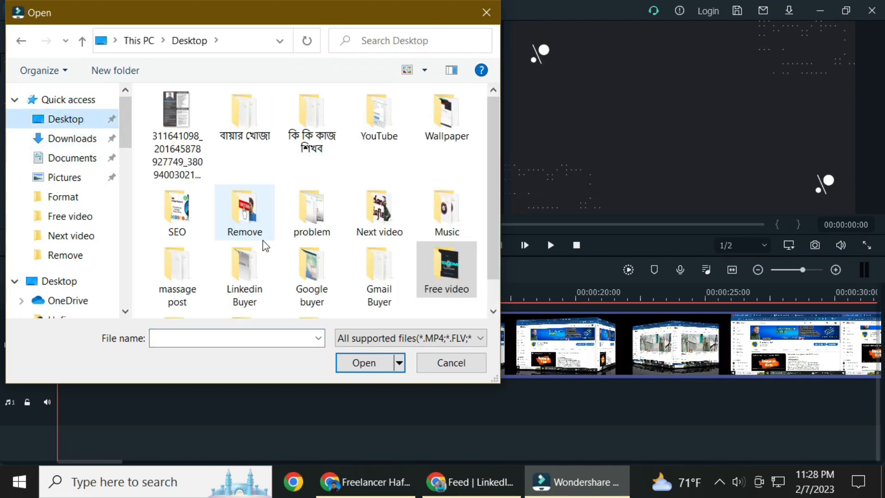
{"action": "scroll", "coordinate": [258, 239], "scroll_direction": "down", "scroll_amount": 1}
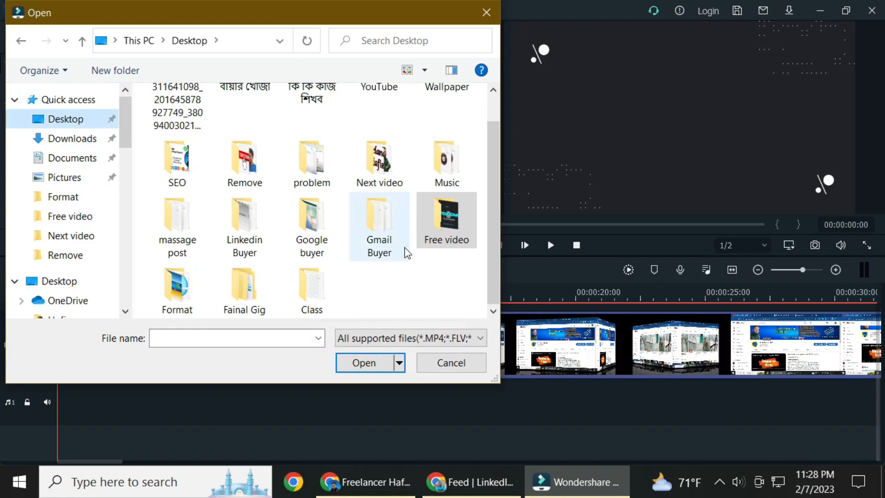
{"action": "left_click", "coordinate": [446, 166]}
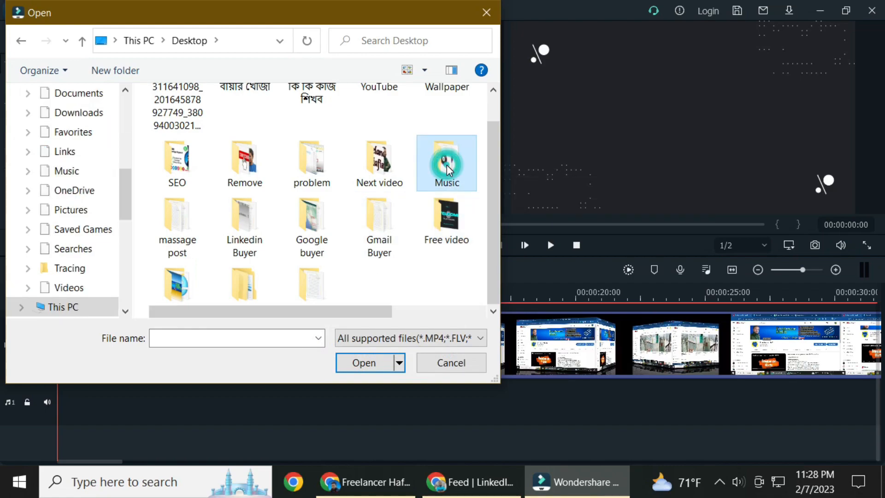
{"action": "double_click", "coordinate": [447, 165]}
{"action": "scroll", "coordinate": [182, 186], "scroll_direction": "down", "scroll_amount": 2}
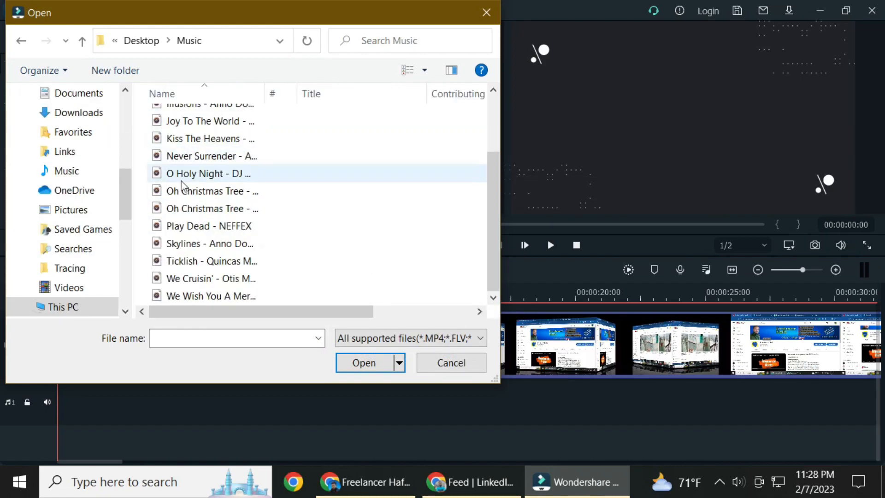
{"action": "left_click", "coordinate": [197, 159]}
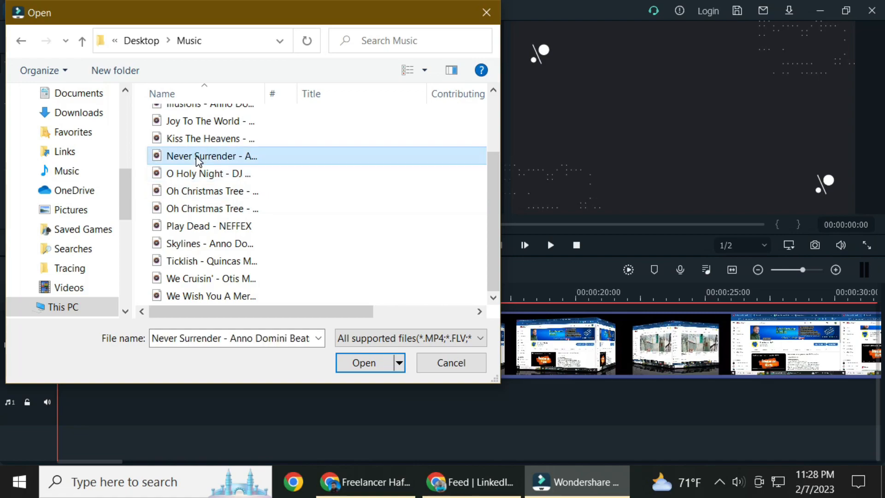
{"action": "double_click", "coordinate": [197, 158]}
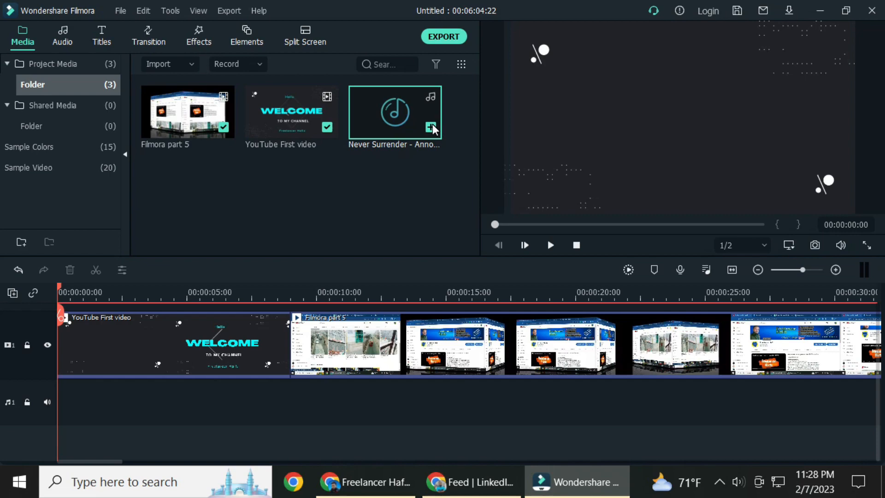
- Place the Never Surrender music on audio track 1 at the timeline start and briefly preview the playback
{"action": "left_click_drag", "start_coordinate": [433, 129], "coordinate": [57, 401]}
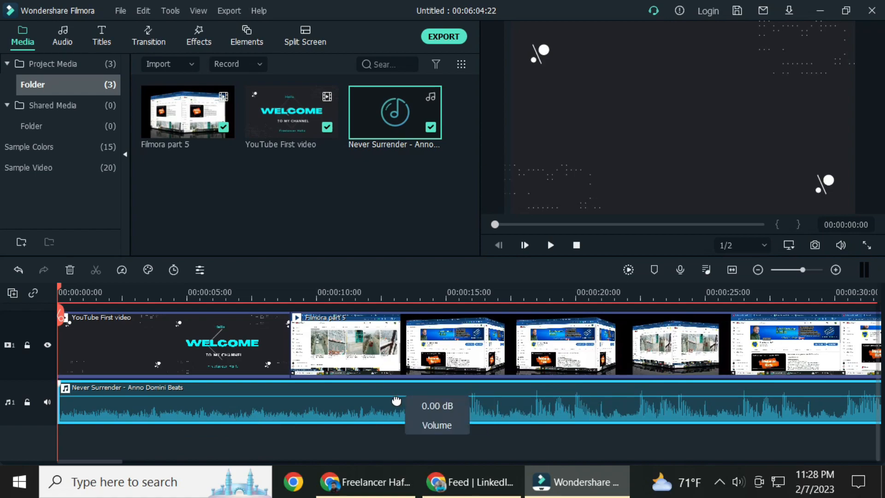
{"action": "left_click_drag", "start_coordinate": [395, 396], "coordinate": [391, 397]}
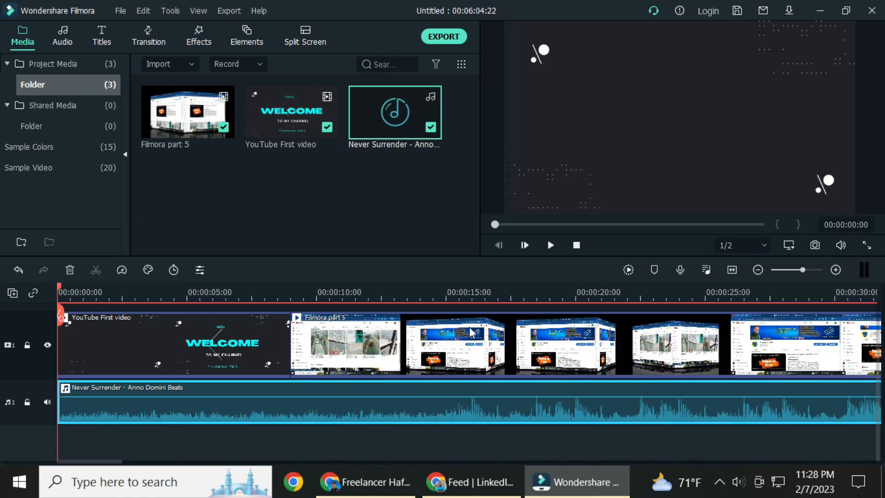
{"action": "left_click", "coordinate": [554, 246]}
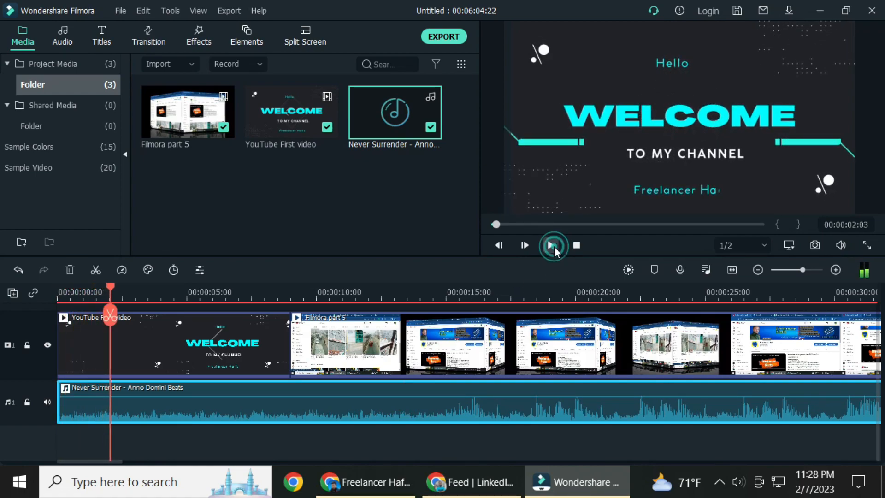
{"action": "left_click", "coordinate": [550, 244]}
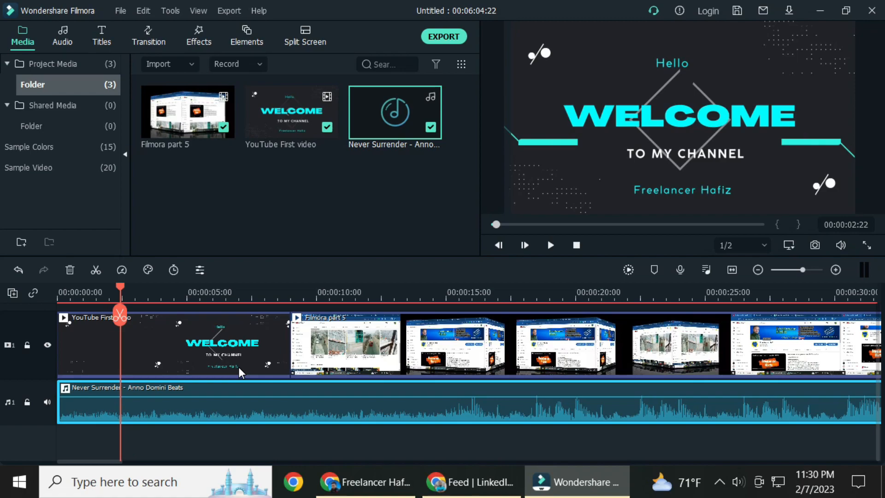
{"action": "right_click", "coordinate": [720, 480]}
{"action": "left_click", "coordinate": [726, 485]}
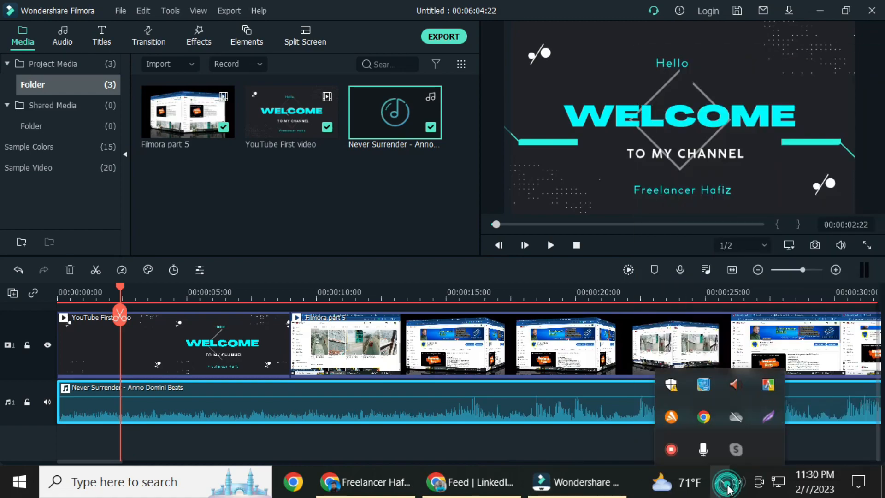
{"action": "right_click", "coordinate": [677, 450]}
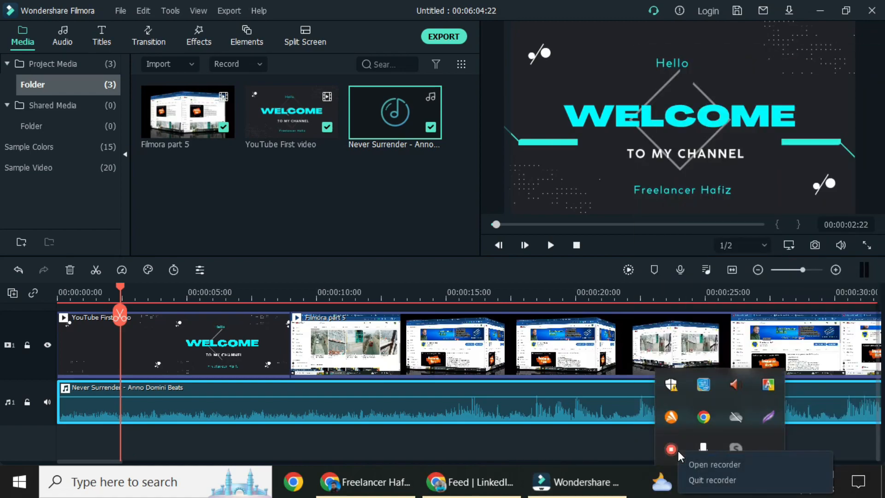